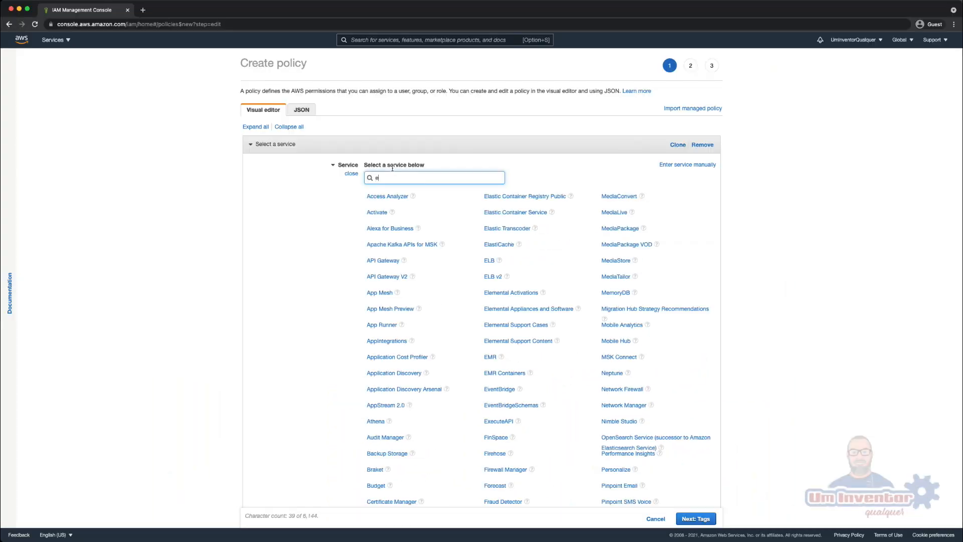
# - Search the services for ec2 and choose EC2 as the policy's service
pyautogui.write('c2')
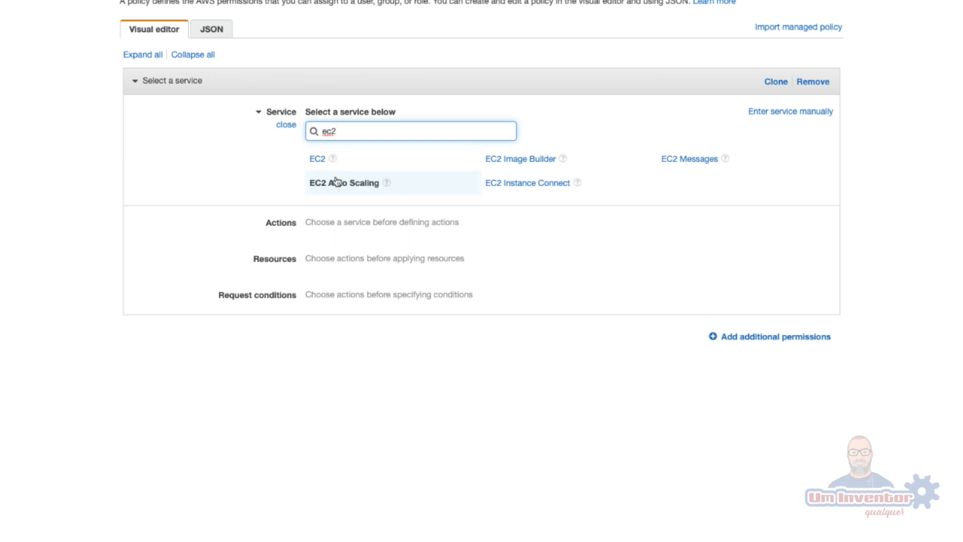
pyautogui.click(319, 160)
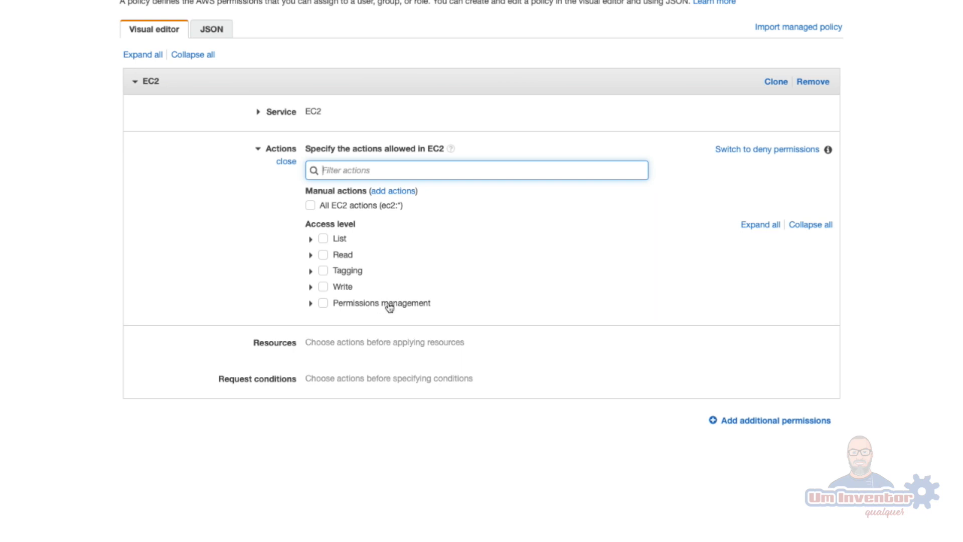
# - Expand the List access level and look through the EC2 Describe actions it contains
pyautogui.click(311, 240)
pyautogui.scroll(-3, 471, 280)
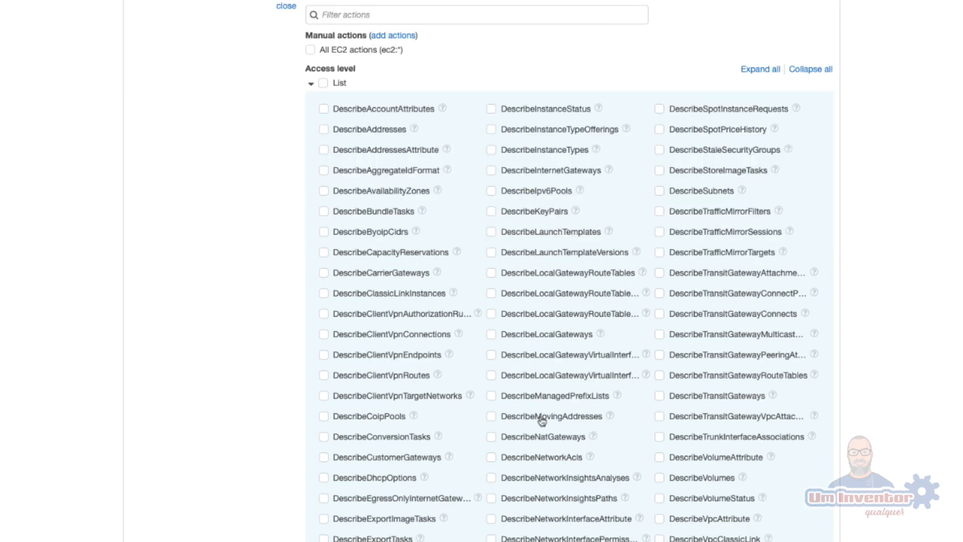
pyautogui.scroll(-5, 557, 301)
pyautogui.scroll(8, 563, 335)
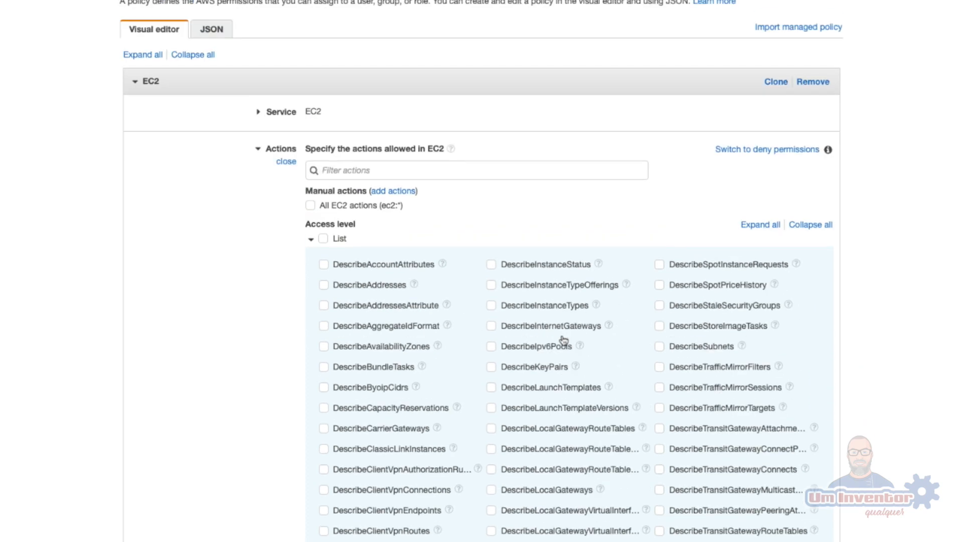
pyautogui.scroll(-2, 563, 335)
pyautogui.scroll(-12, 563, 336)
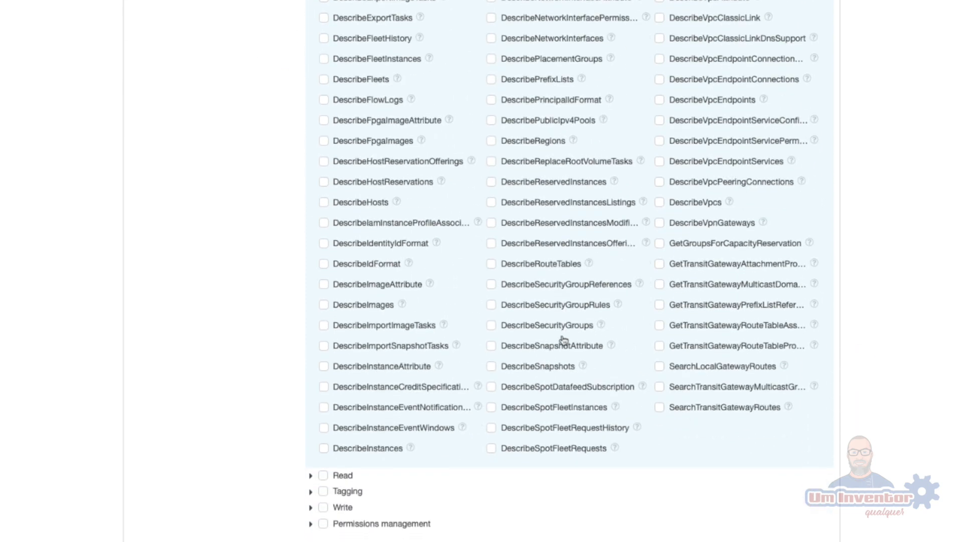
pyautogui.scroll(5, 563, 337)
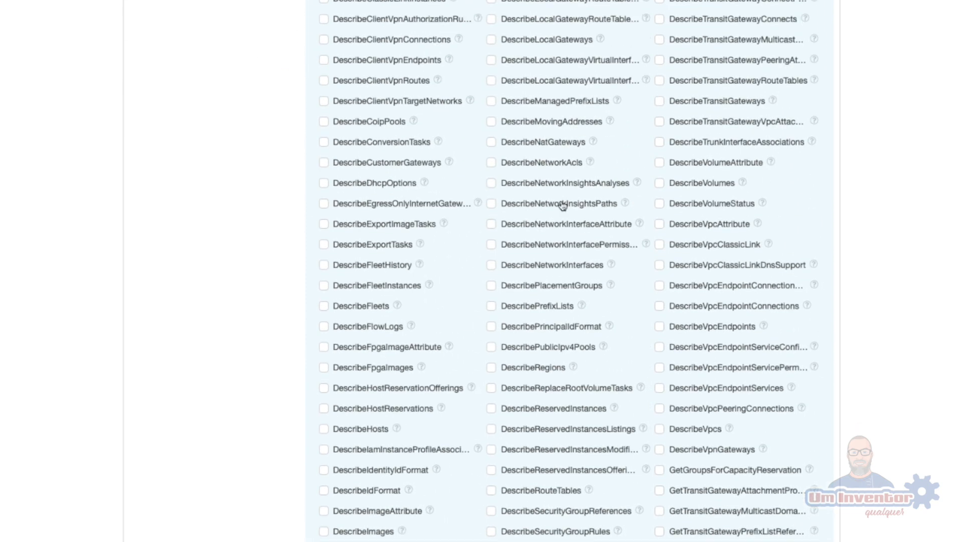
pyautogui.scroll(7, 522, 157)
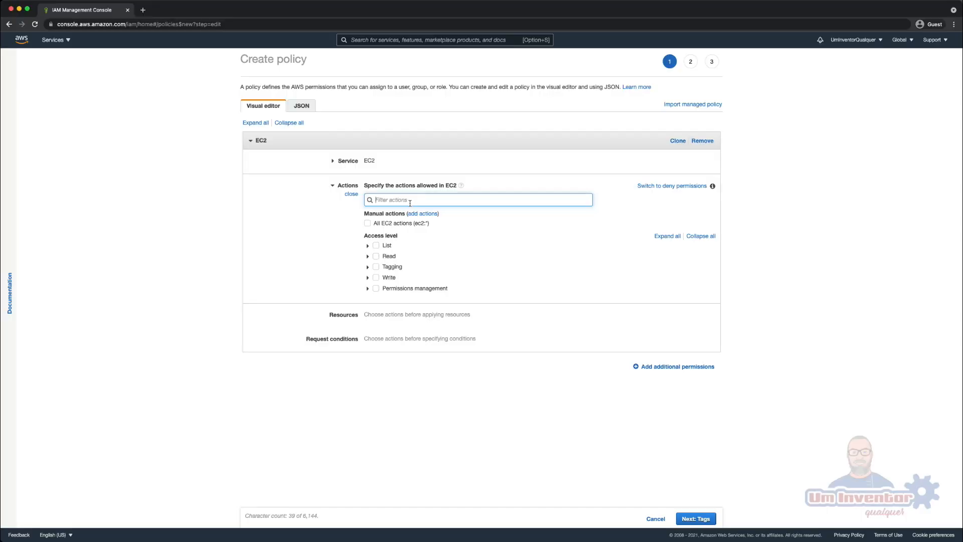
# - Filter the EC2 actions by describeinstances and open the API documentation for the DescribeInstances action
pyautogui.write('scribeinstances')
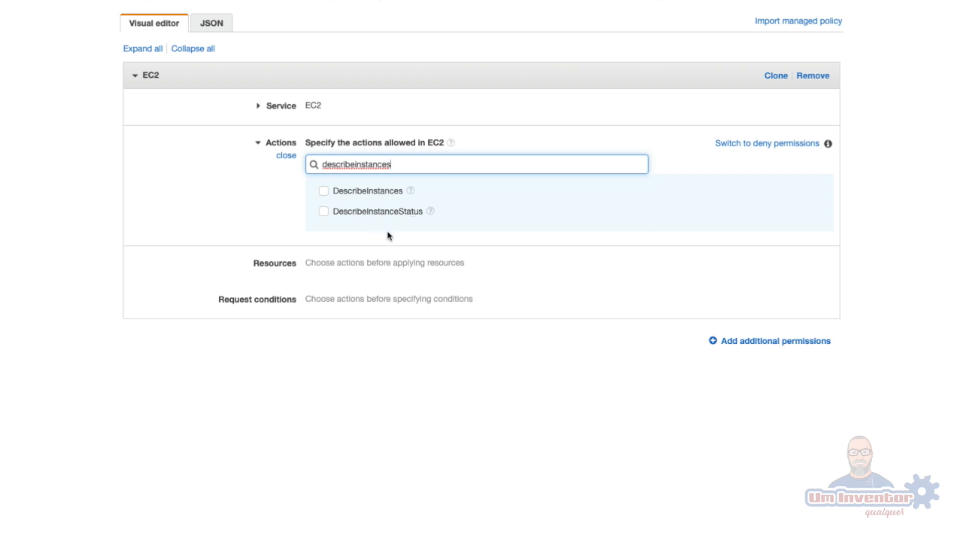
pyautogui.click(411, 191)
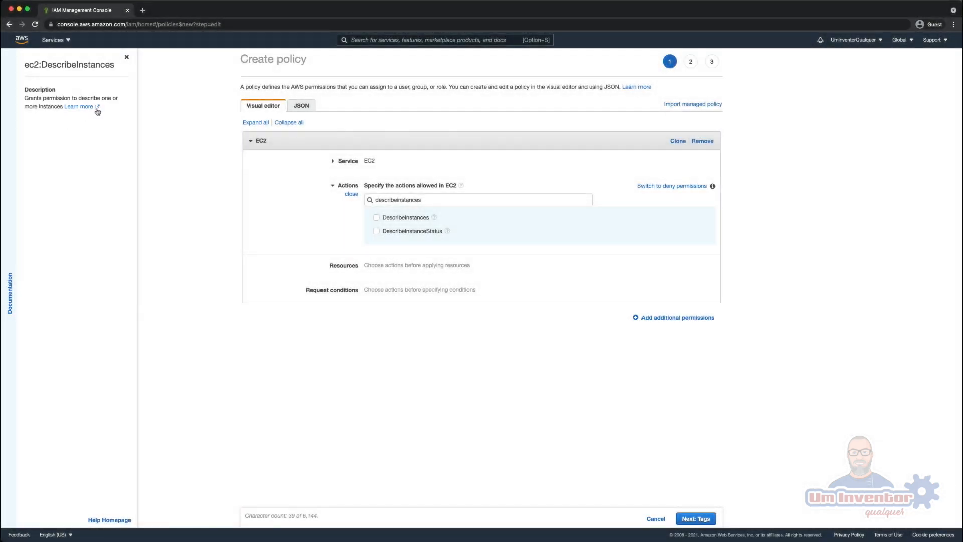
pyautogui.click(95, 108)
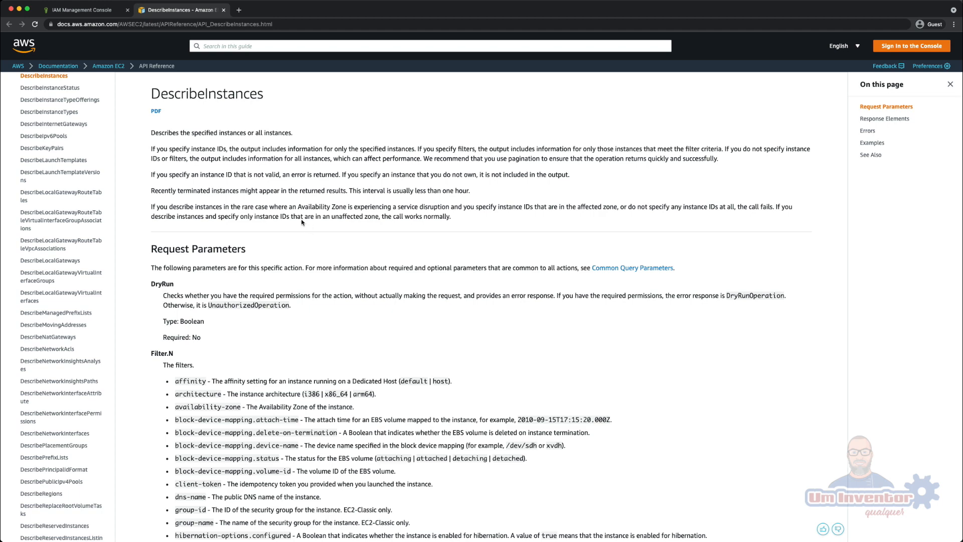
# - Examine the request parameters and response elements in the DescribeInstances API reference, including NextToken, requestId and reservationSet
pyautogui.scroll(-3, 275, 248)
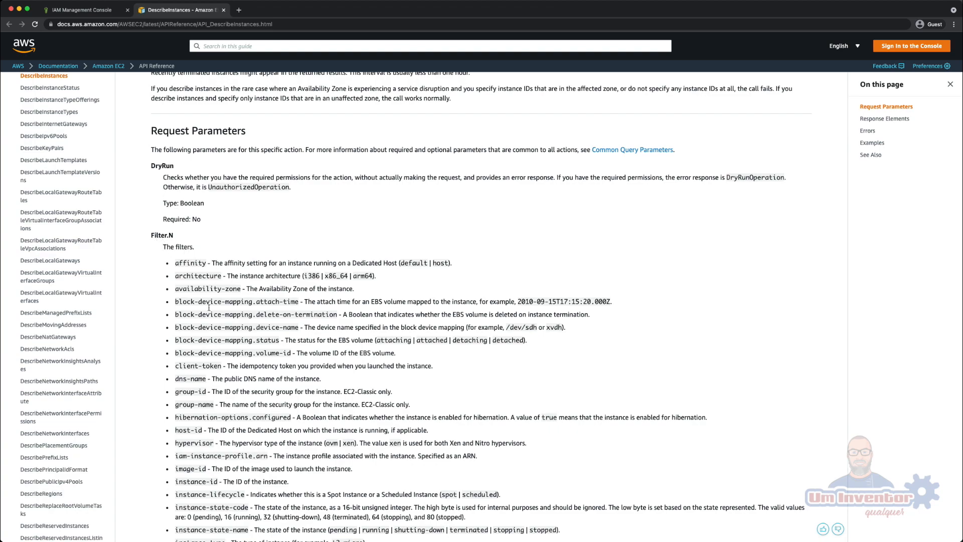
pyautogui.scroll(-15, 208, 307)
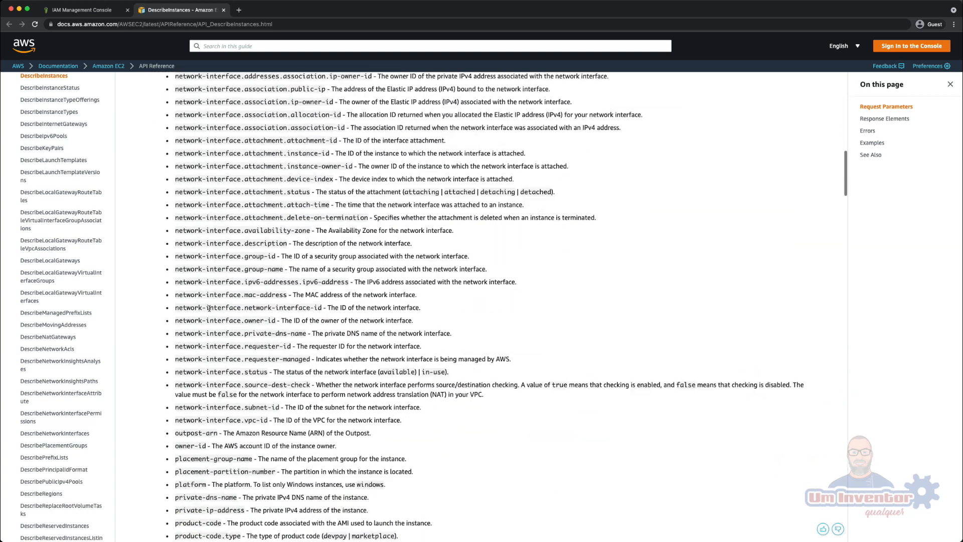
pyautogui.scroll(-20, 208, 308)
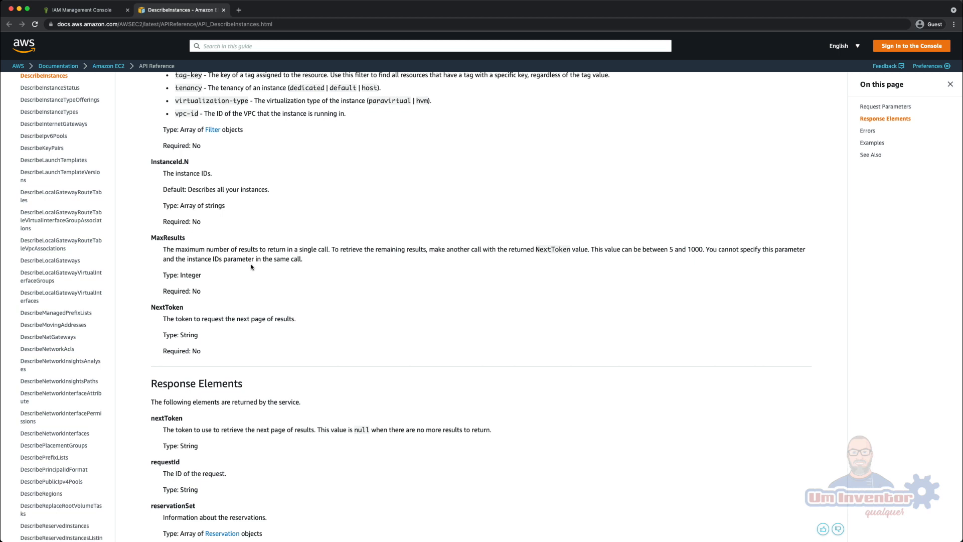
pyautogui.scroll(-3, 252, 266)
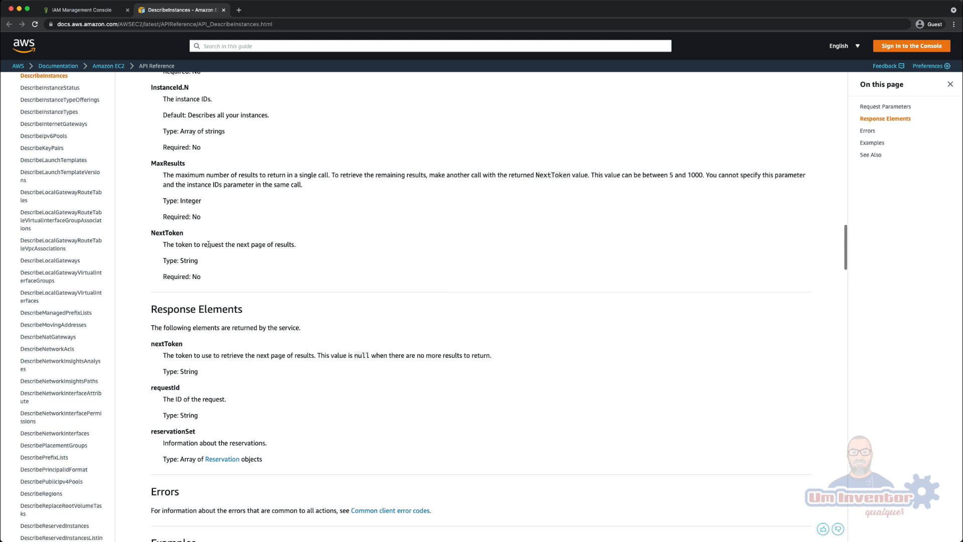
pyautogui.doubleClick(167, 233)
pyautogui.scroll(-5, 243, 267)
pyautogui.moveTo(151, 186); pyautogui.dragTo(247, 188)
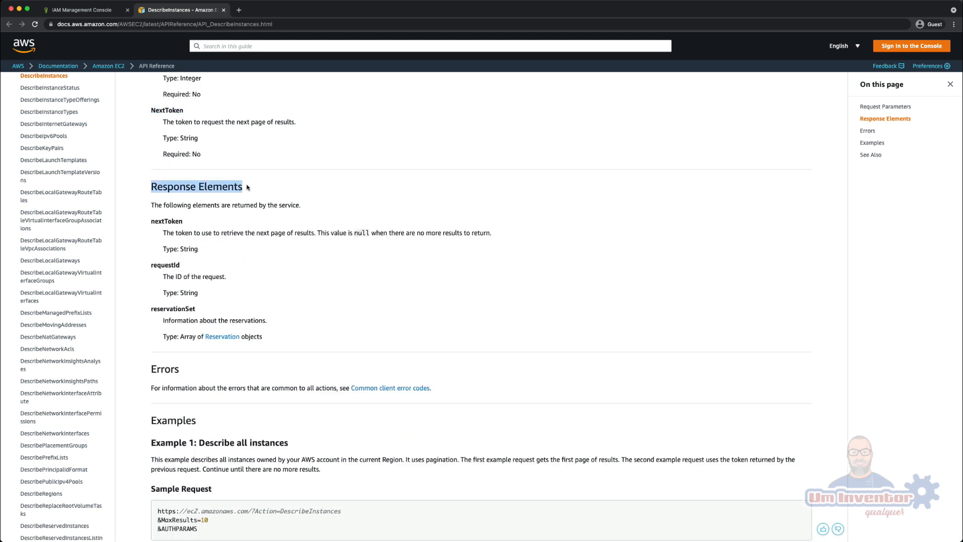
pyautogui.click(169, 229)
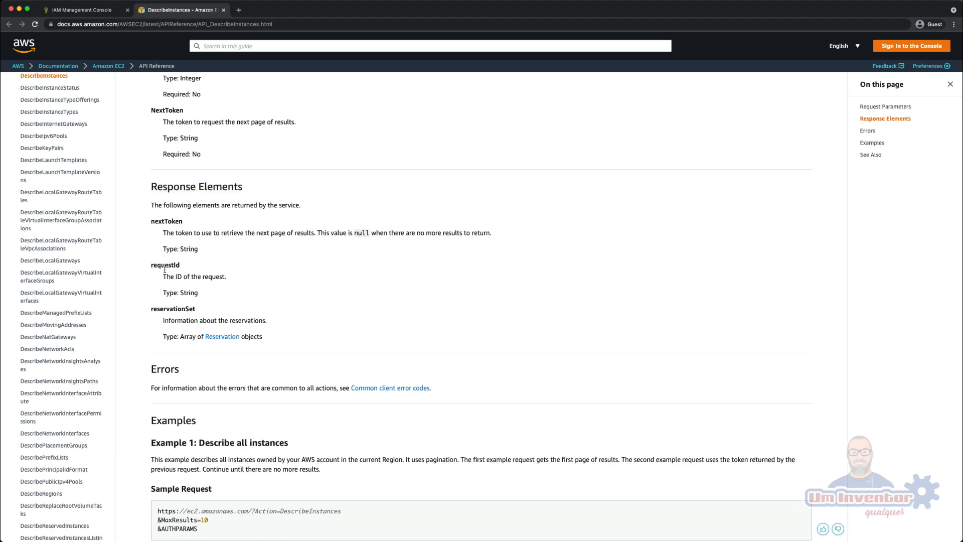
pyautogui.doubleClick(164, 266)
pyautogui.doubleClick(174, 310)
# - Review the sample requests and the XML sample response in the Examples section of the DescribeInstances reference
pyautogui.scroll(-10, 254, 305)
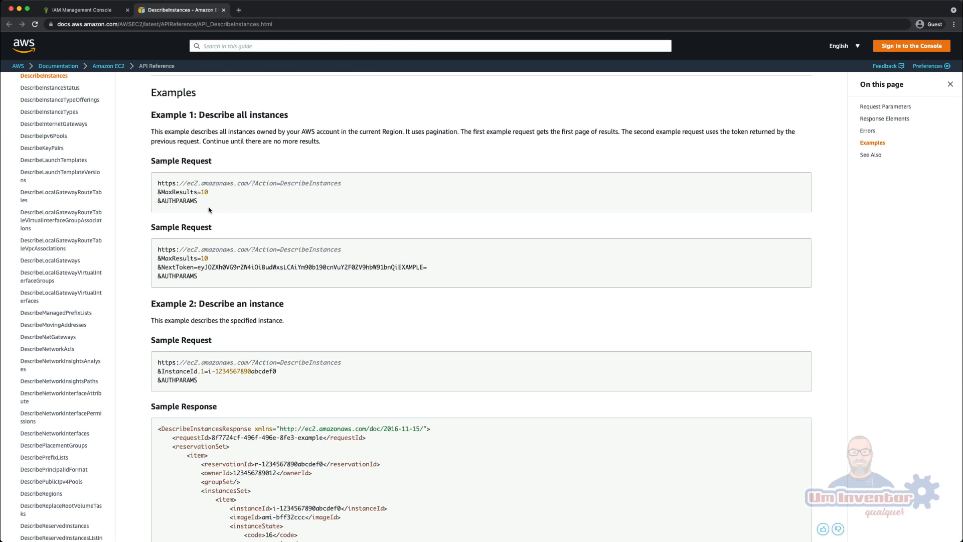
pyautogui.doubleClick(175, 194)
pyautogui.moveTo(182, 184); pyautogui.dragTo(345, 190)
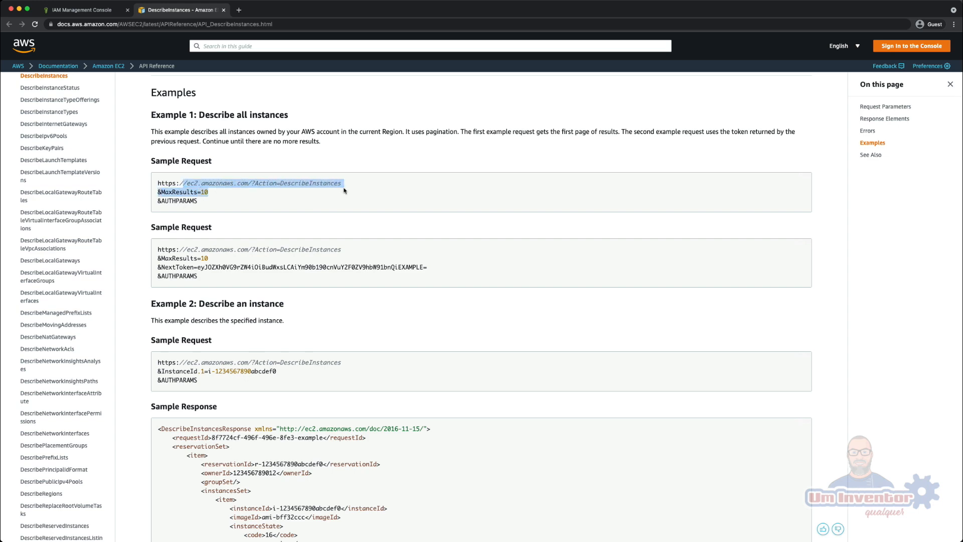
pyautogui.scroll(-6, 340, 191)
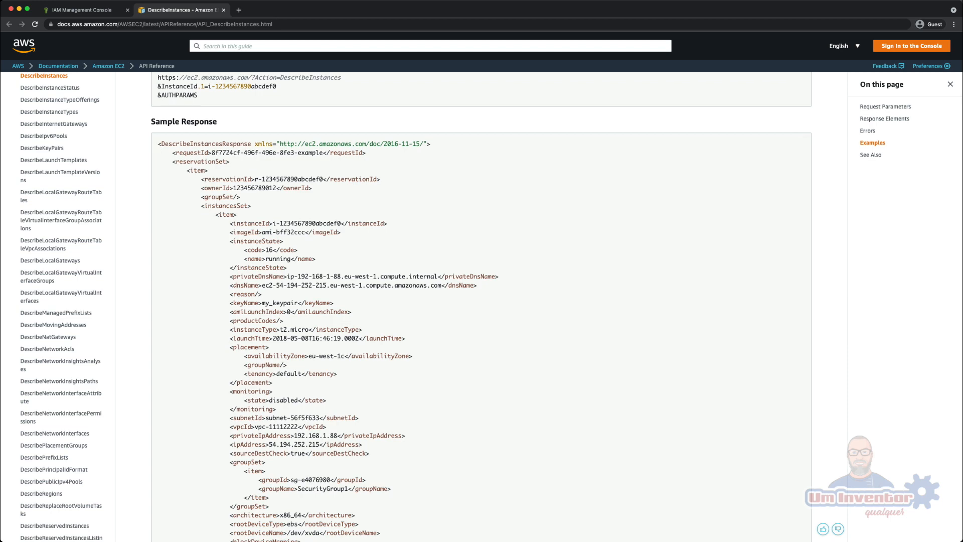
pyautogui.moveTo(158, 143); pyautogui.dragTo(377, 458)
pyautogui.click(415, 386)
pyautogui.scroll(1, 346, 293)
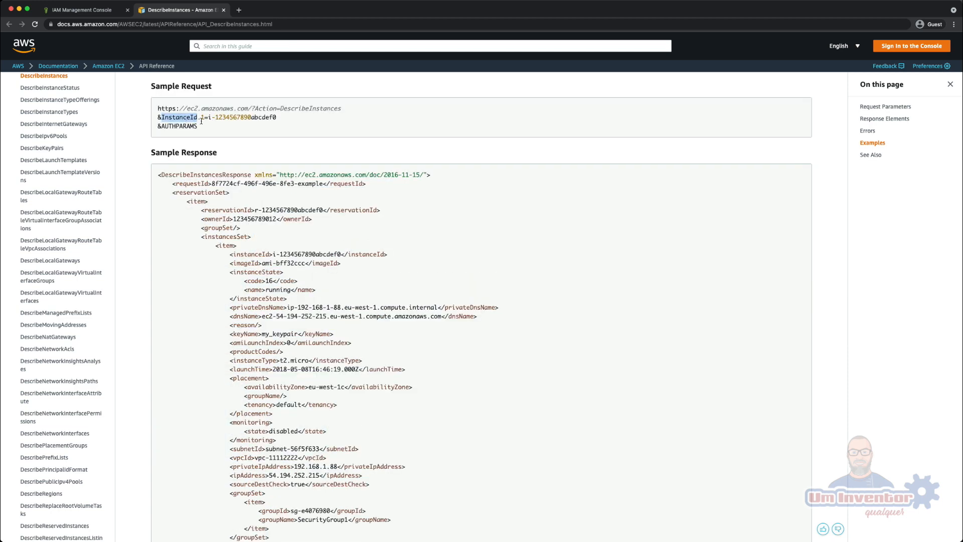
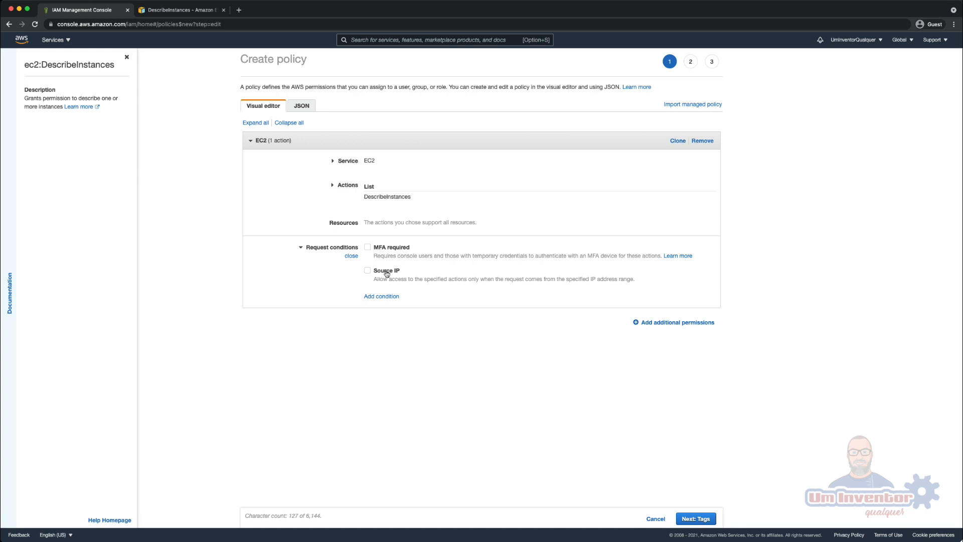
# - Look through the global condition keys offered when adding a request condition to the DescribeInstances permission, then cancel without adding one
pyautogui.click(390, 296)
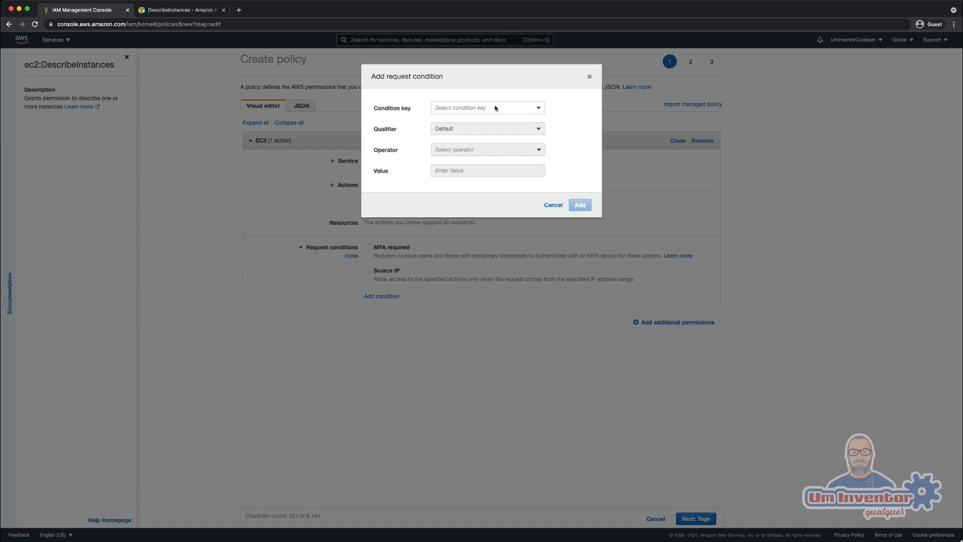
pyautogui.click(558, 208)
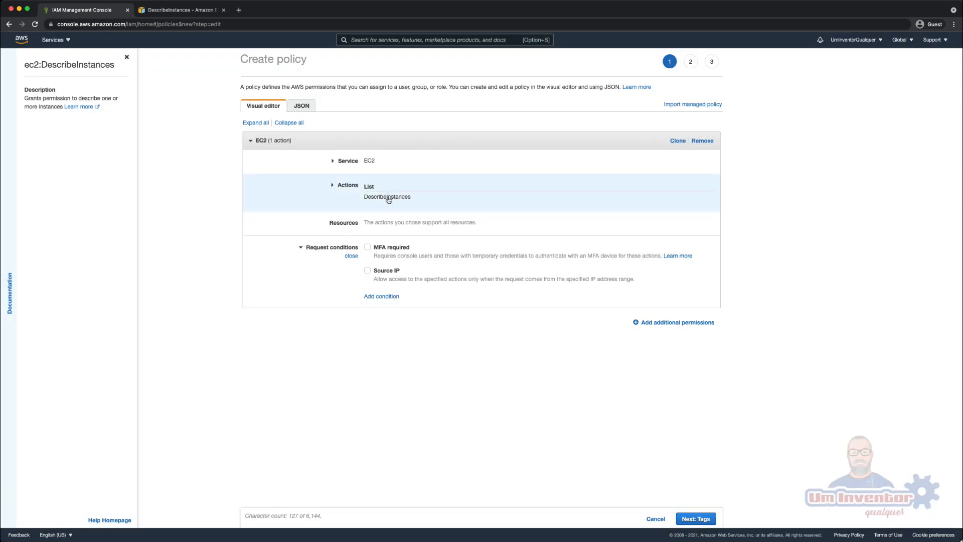
pyautogui.click(395, 297)
pyautogui.click(504, 108)
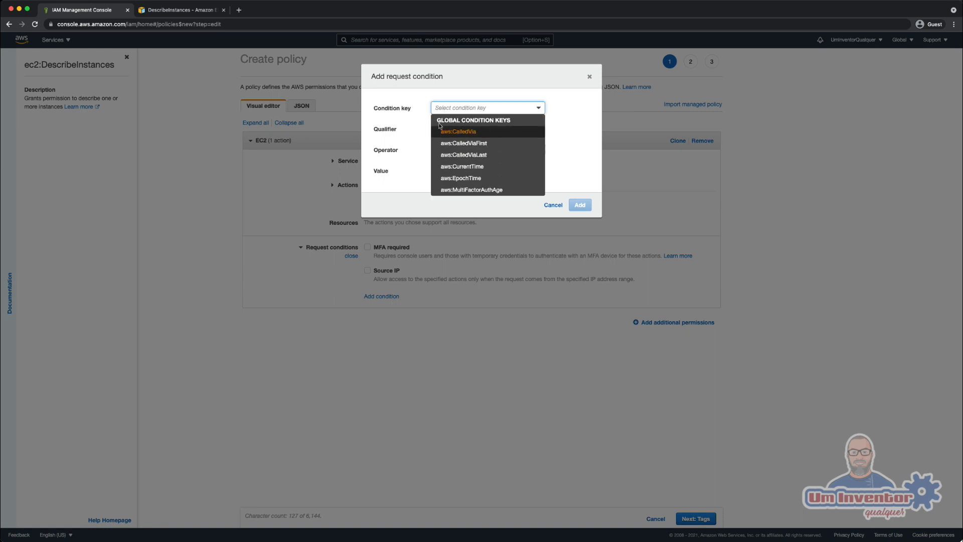
pyautogui.scroll(-3, 485, 168)
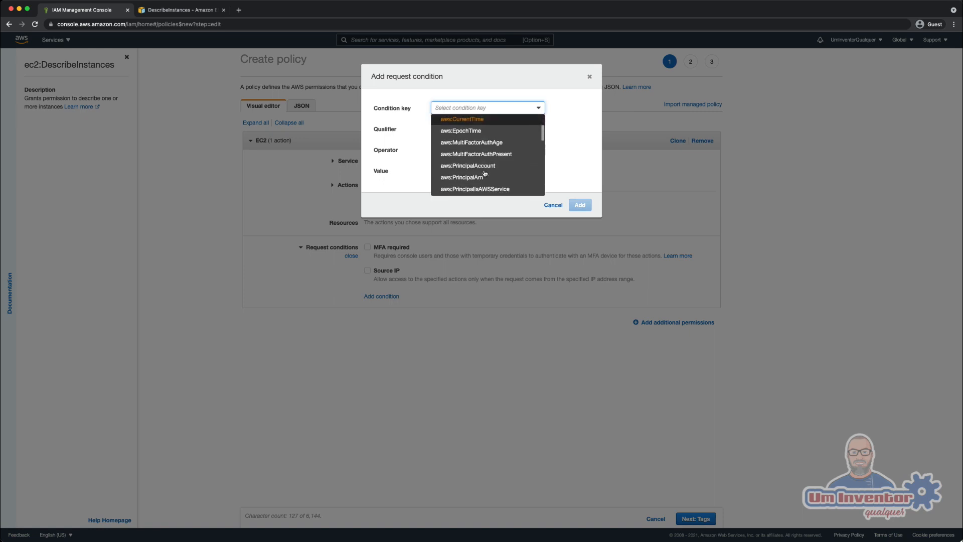
pyautogui.scroll(-5, 485, 171)
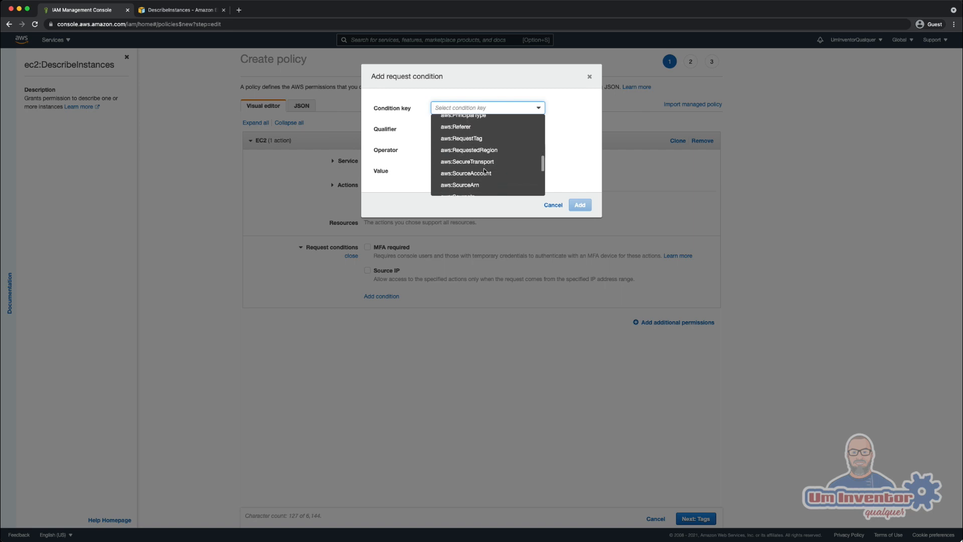
pyautogui.scroll(-2, 484, 171)
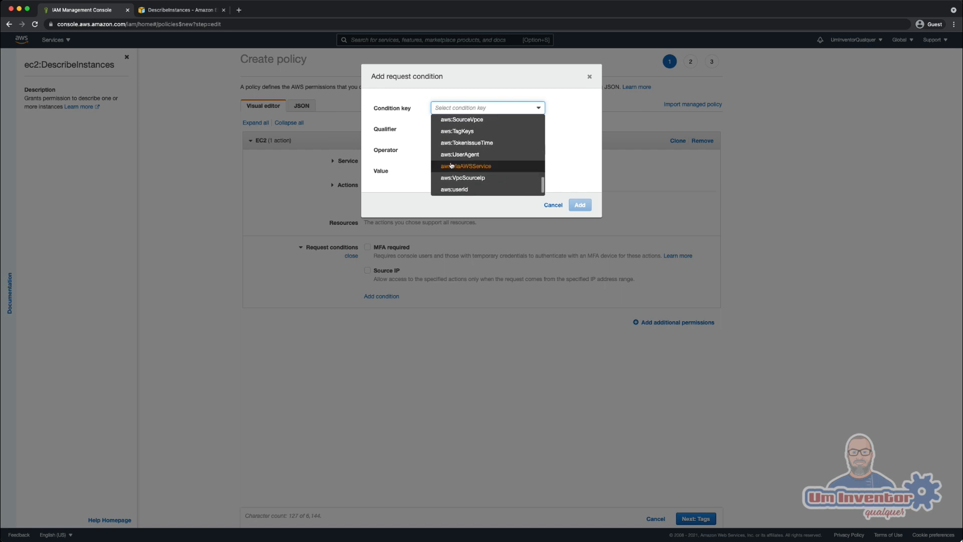
pyautogui.scroll(-1, 465, 174)
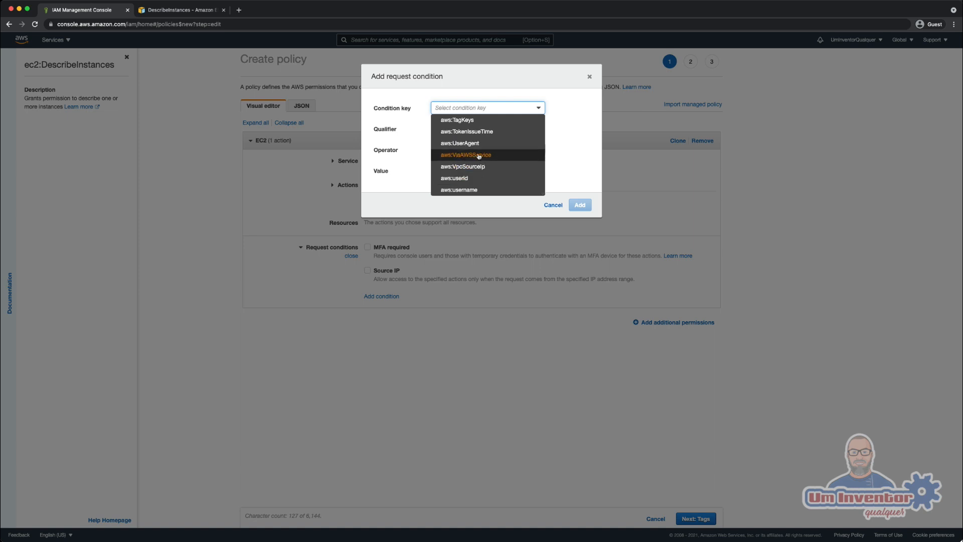
pyautogui.scroll(5, 502, 173)
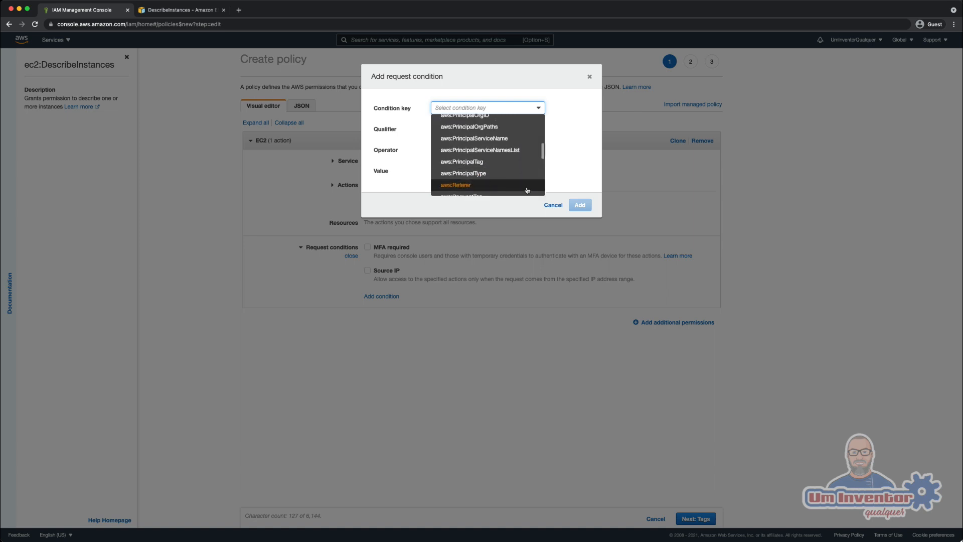
pyautogui.click(553, 205)
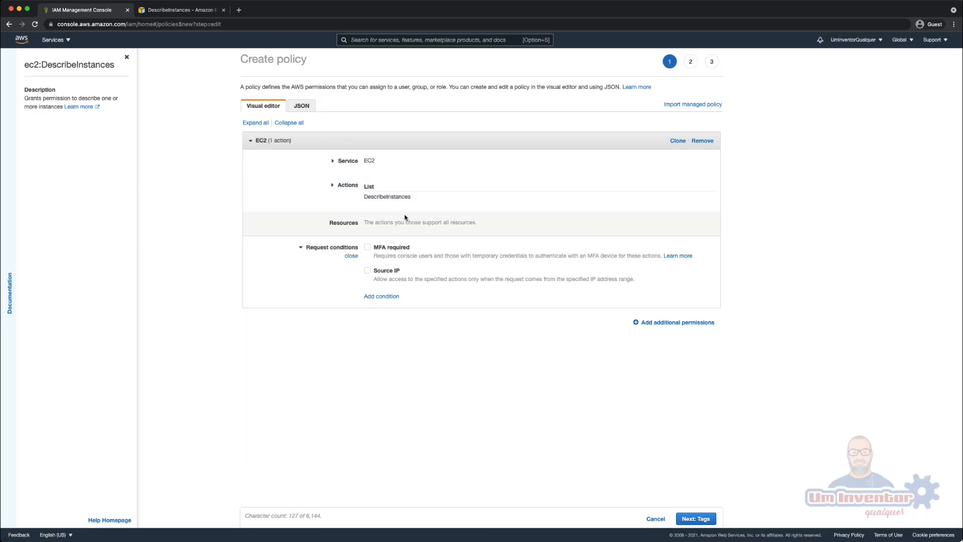
# - Add the StartInstances action to the existing EC2 permission and apply it to any instance in the account
pyautogui.click(333, 187)
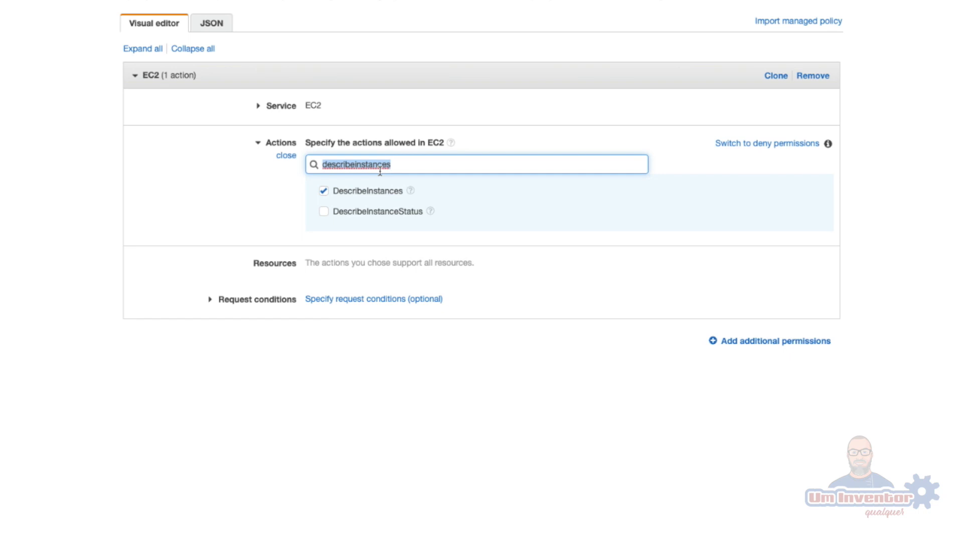
pyautogui.write('start')
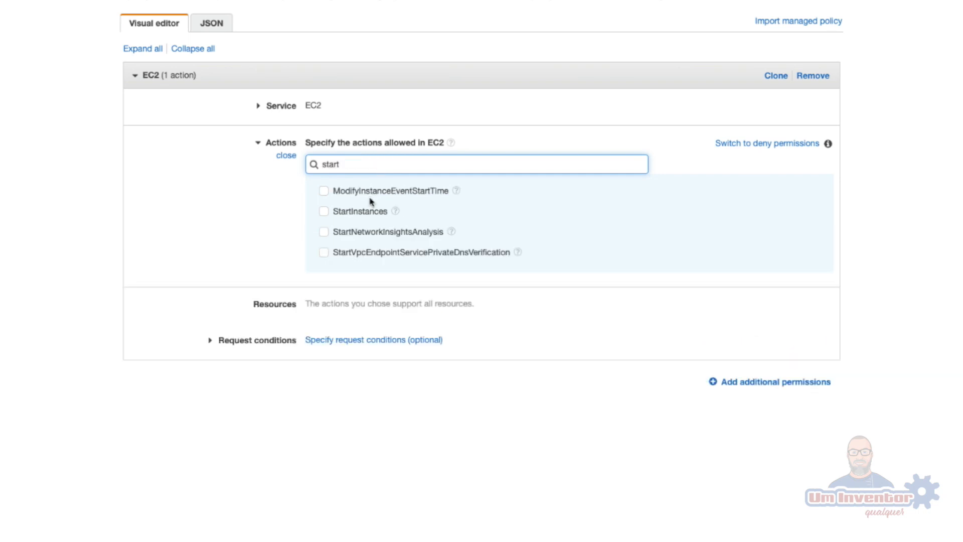
pyautogui.click(324, 212)
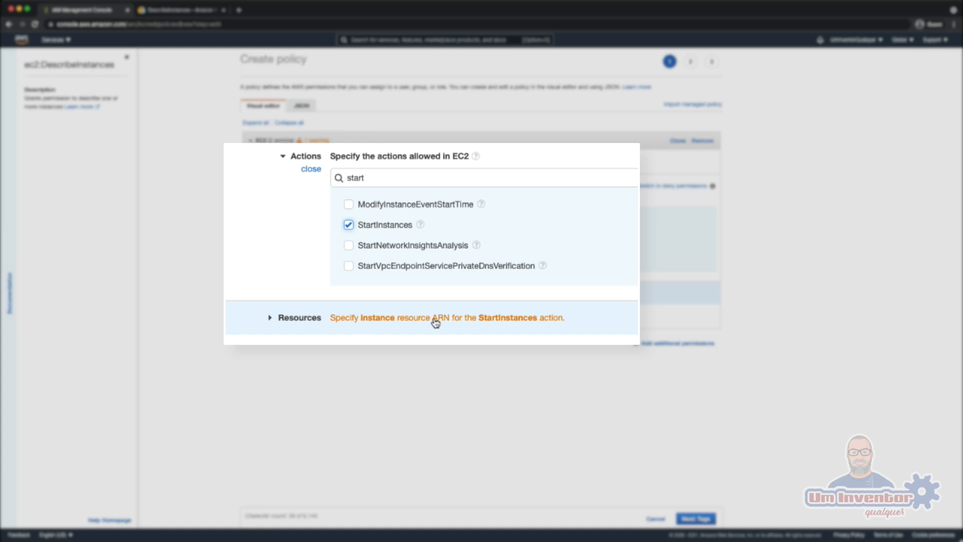
pyautogui.click(436, 322)
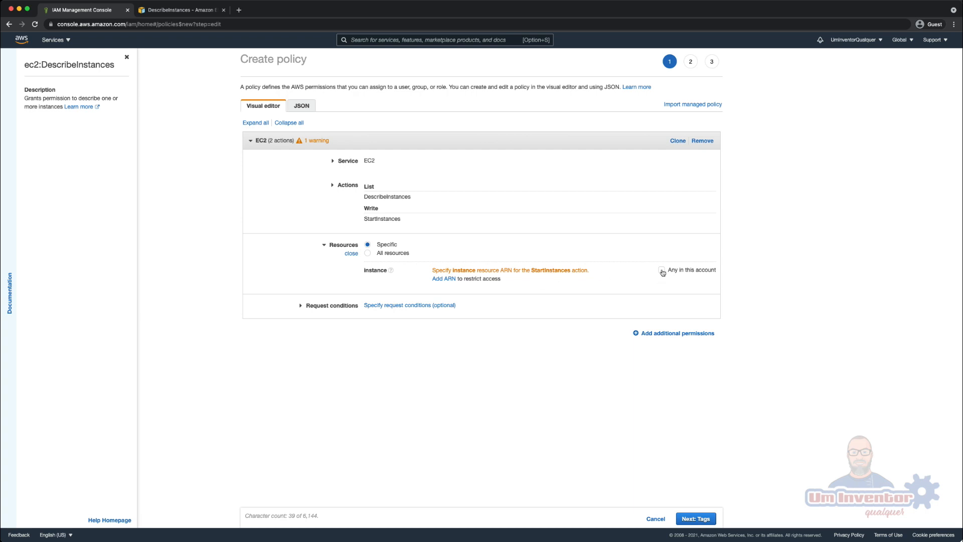
pyautogui.click(662, 270)
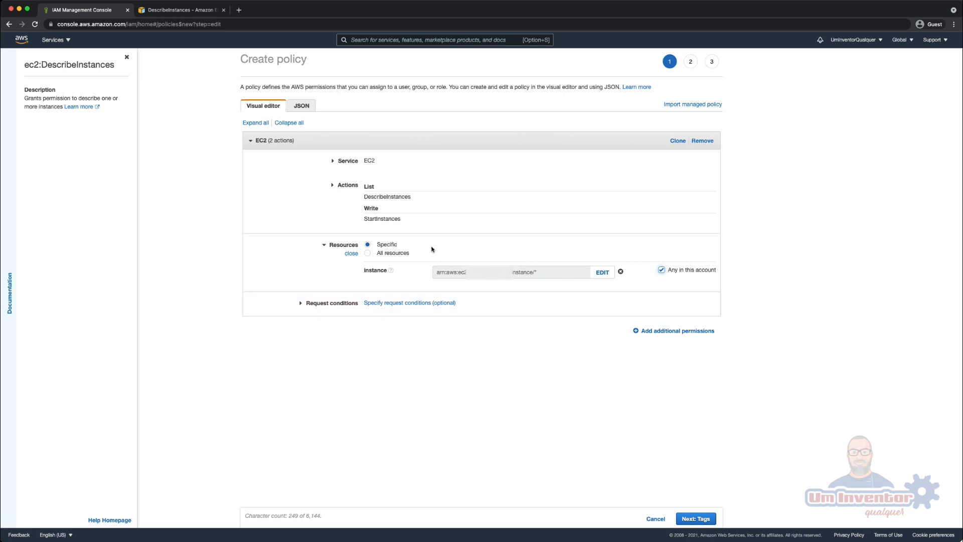
# - Remove StartInstances from the EC2 permission's actions and clear the action filter
pyautogui.click(390, 218)
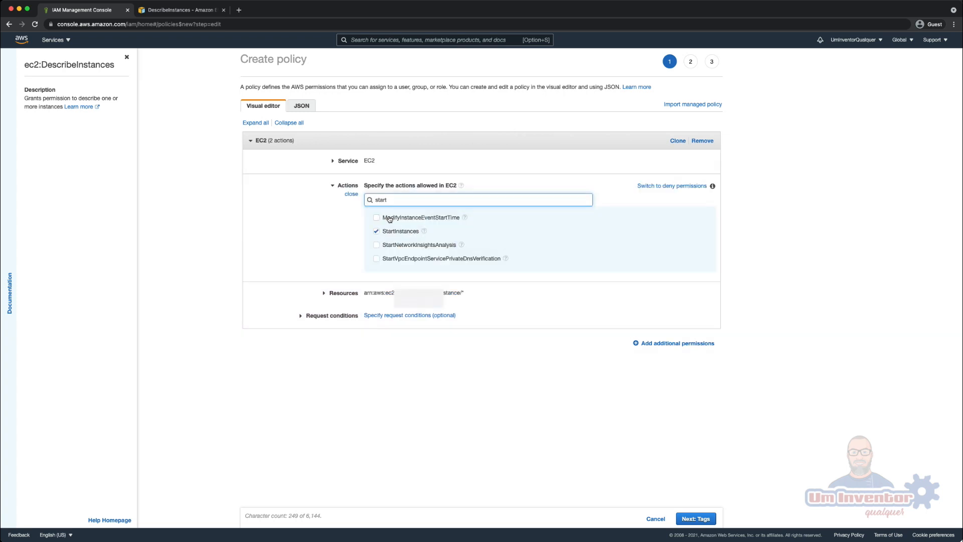
pyautogui.click(377, 232)
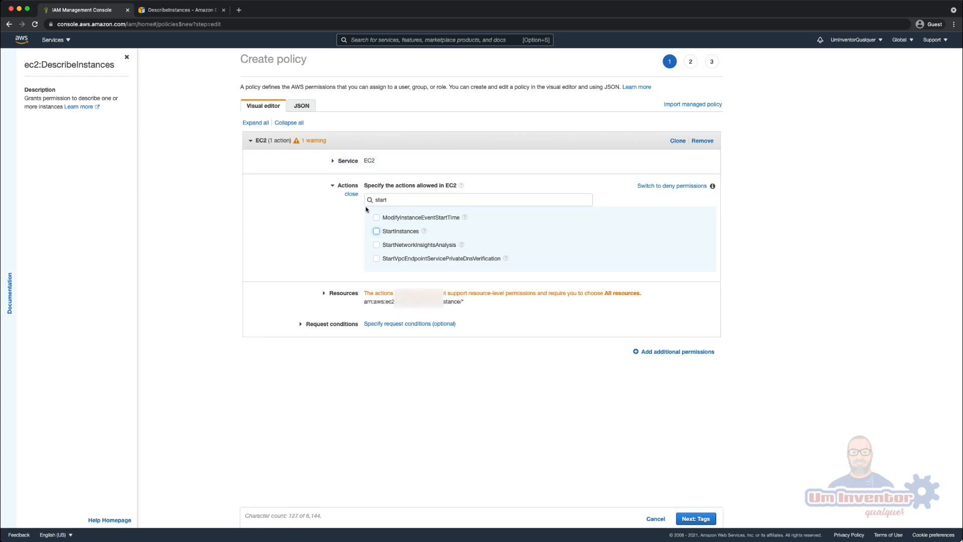
pyautogui.doubleClick(386, 203)
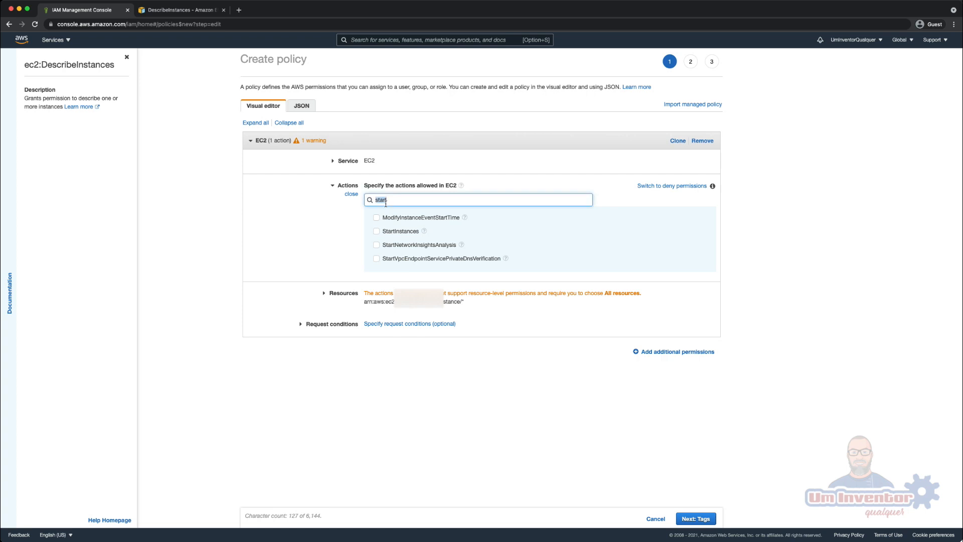
pyautogui.press('BackSpace')
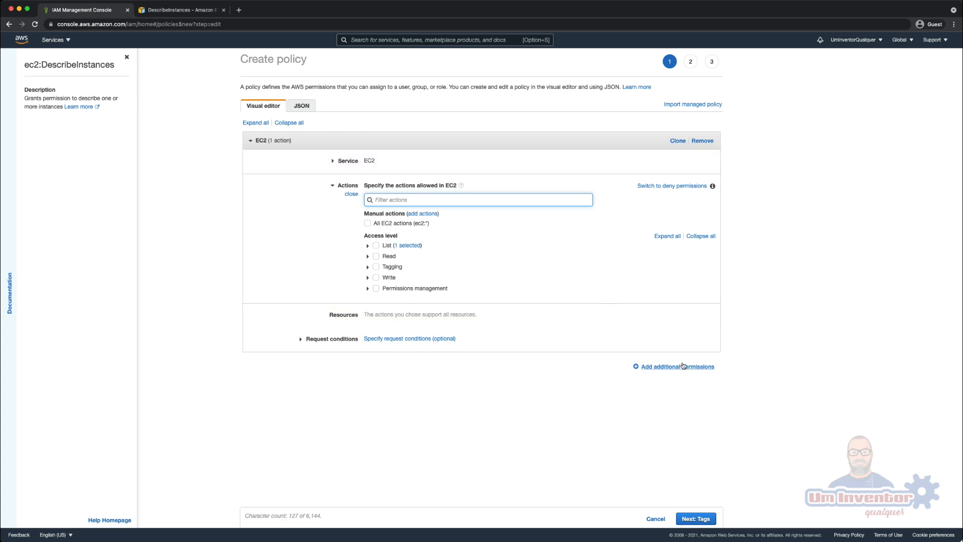
# - Add a second permission block to the policy and choose EC2 as its service
pyautogui.click(683, 368)
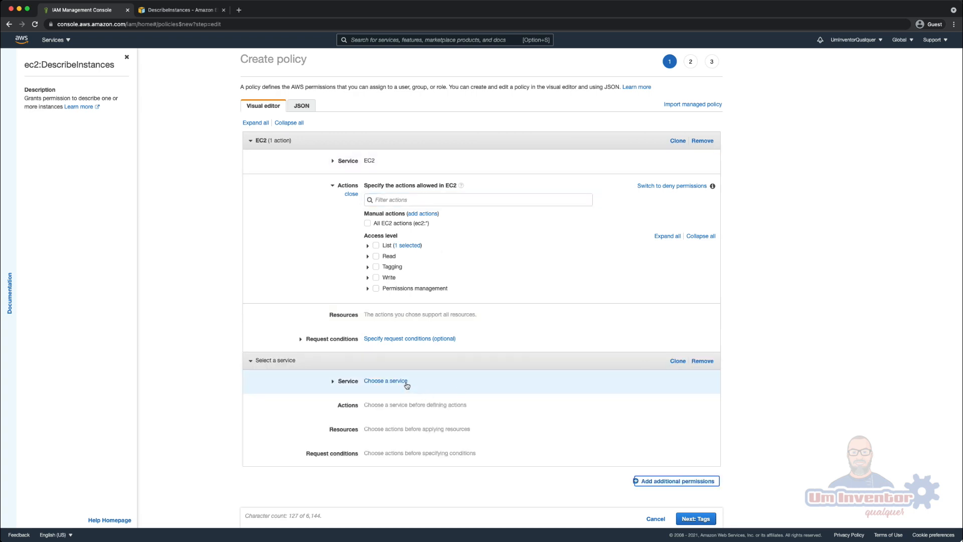
pyautogui.write('ec2')
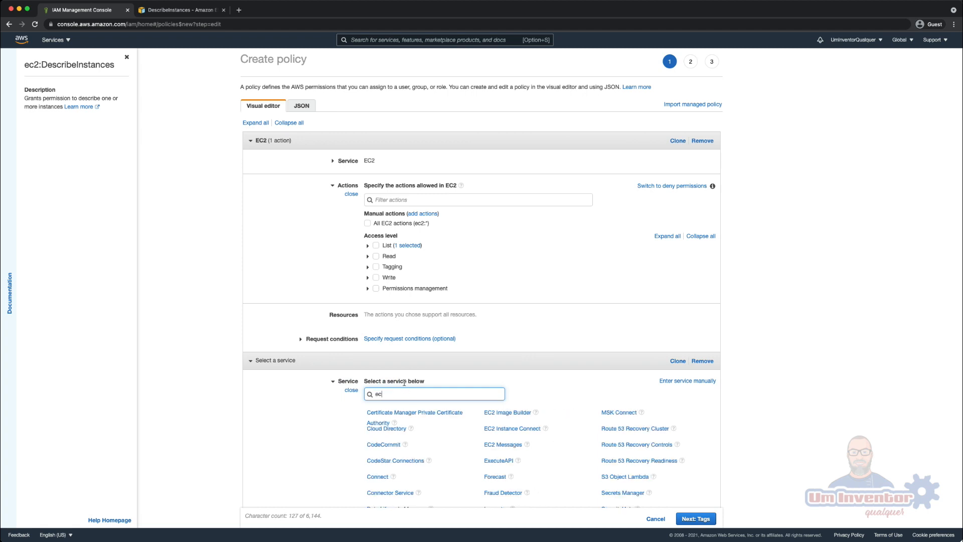
pyautogui.click(372, 413)
# - Allow the StartInstances and StopInstances actions in the second EC2 permission block
pyautogui.scroll(-2, 408, 351)
pyautogui.click(409, 324)
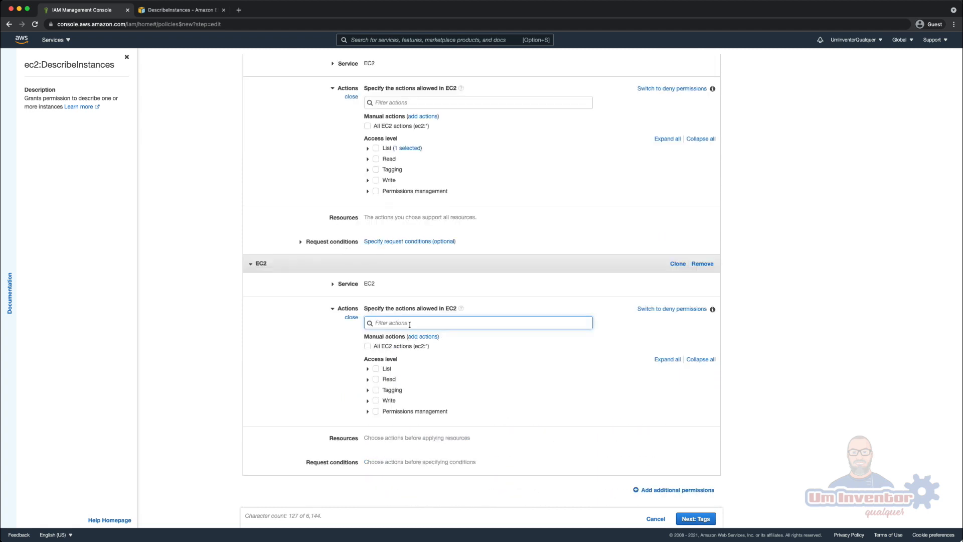
pyautogui.write('s')
pyautogui.click(376, 378)
pyautogui.doubleClick(393, 353)
pyautogui.write('s')
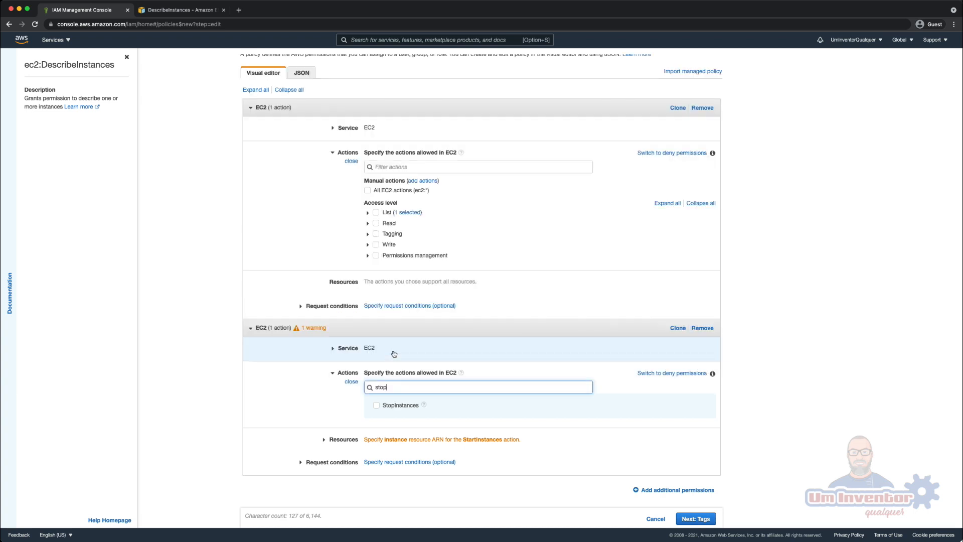
pyautogui.click(378, 405)
# - Apply the second EC2 block's start and stop actions to any instance in the account
pyautogui.click(529, 439)
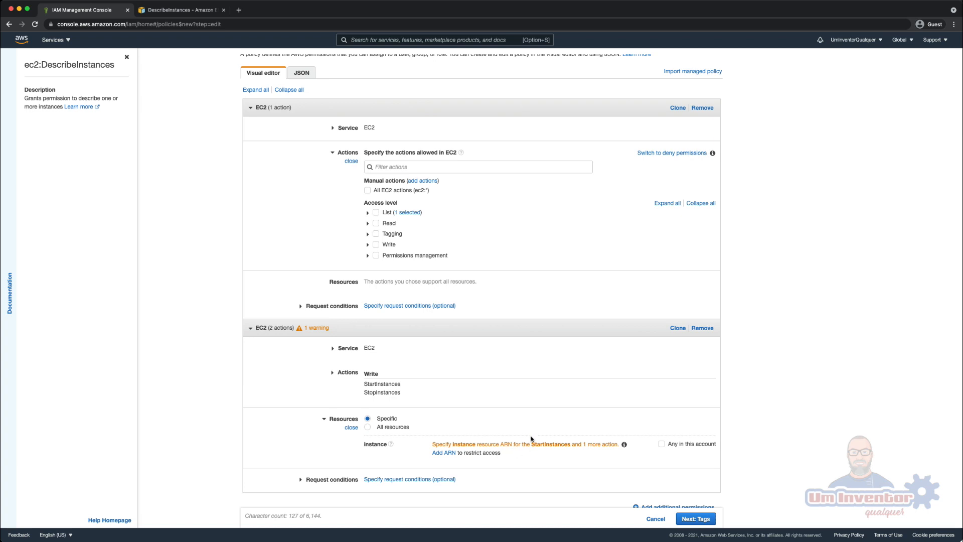
pyautogui.scroll(-1, 536, 445)
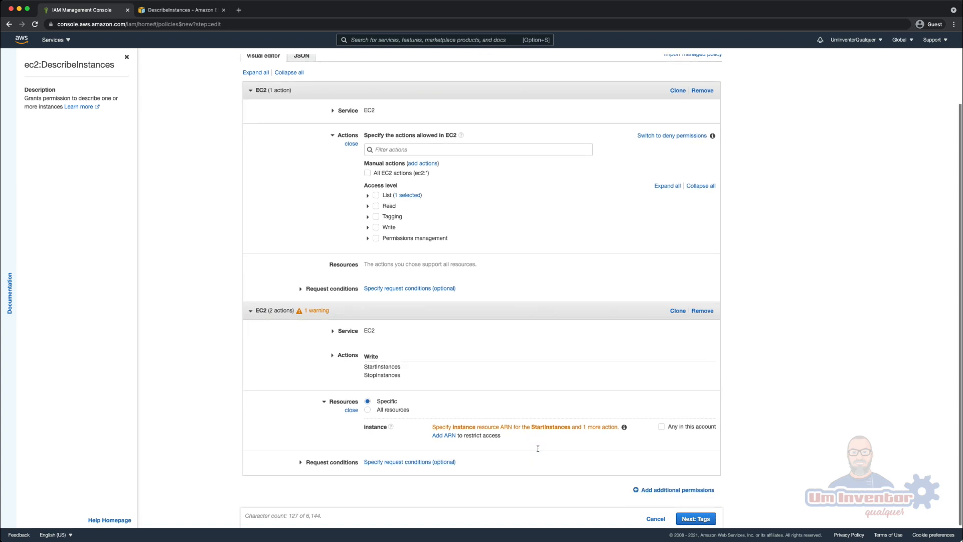
pyautogui.click(663, 428)
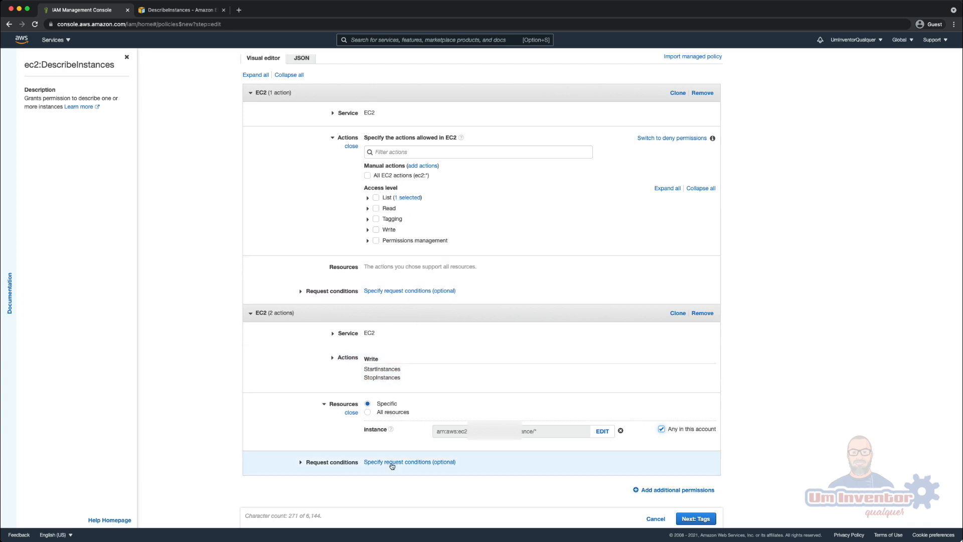
# - Expand the request conditions of both EC2 blocks and look through the condition keys available for DescribeInstances, without adding one
pyautogui.click(344, 463)
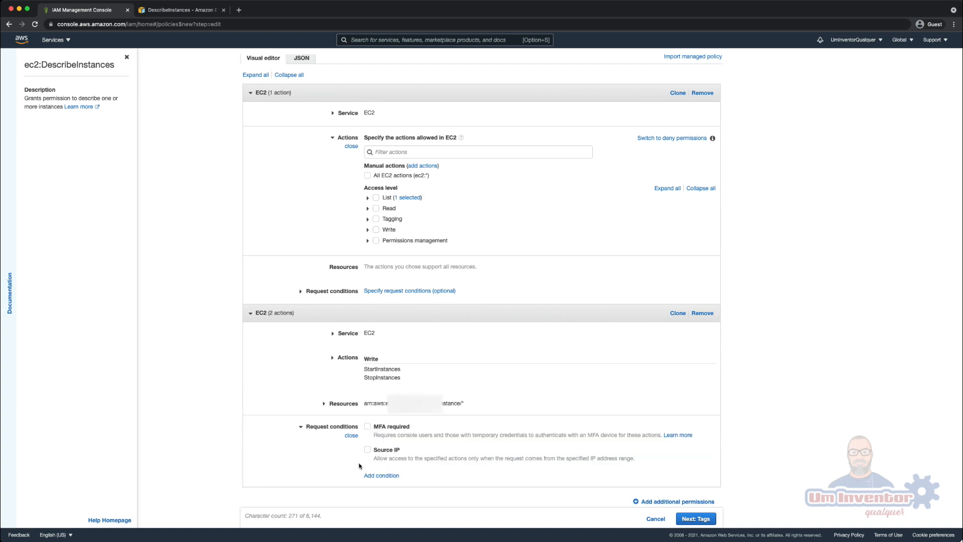
pyautogui.click(332, 291)
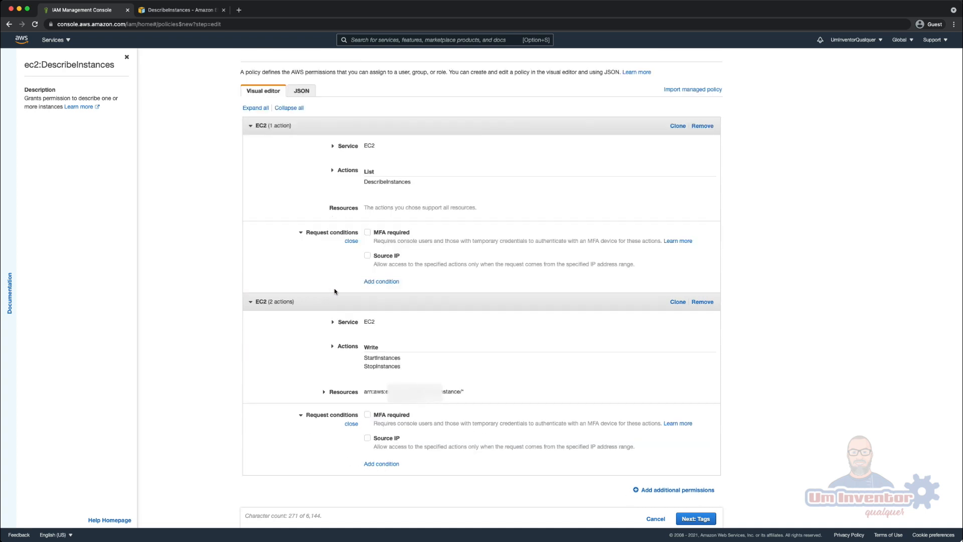
pyautogui.click(383, 282)
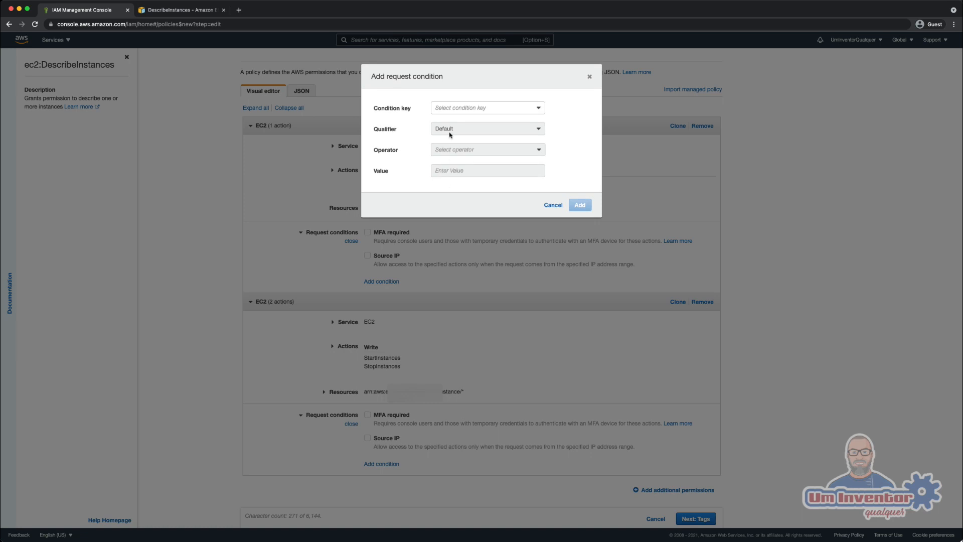
pyautogui.click(472, 109)
pyautogui.scroll(-10, 468, 165)
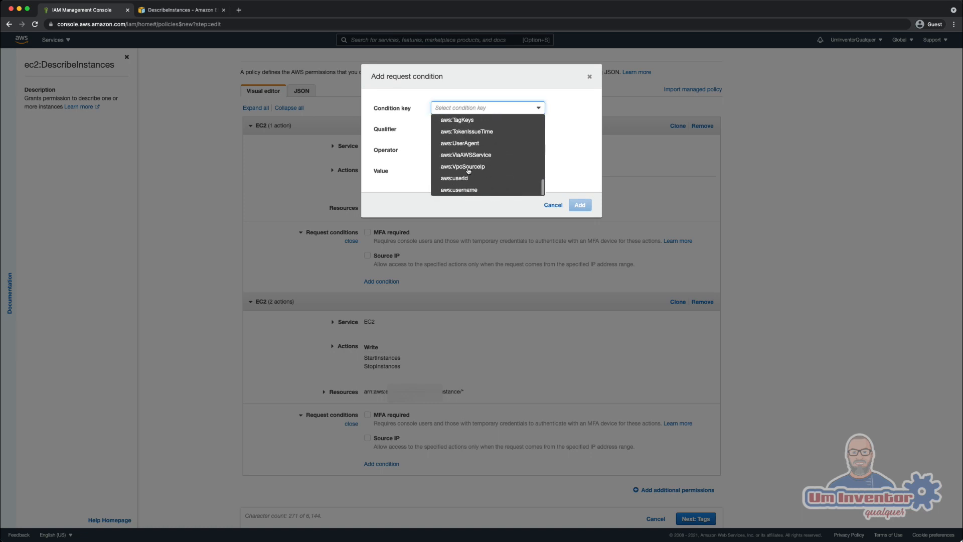
pyautogui.click(554, 204)
# - Look through the EC2-specific condition keys available for the StartInstances and StopInstances block, closing the dialog without adding one
pyautogui.click(383, 465)
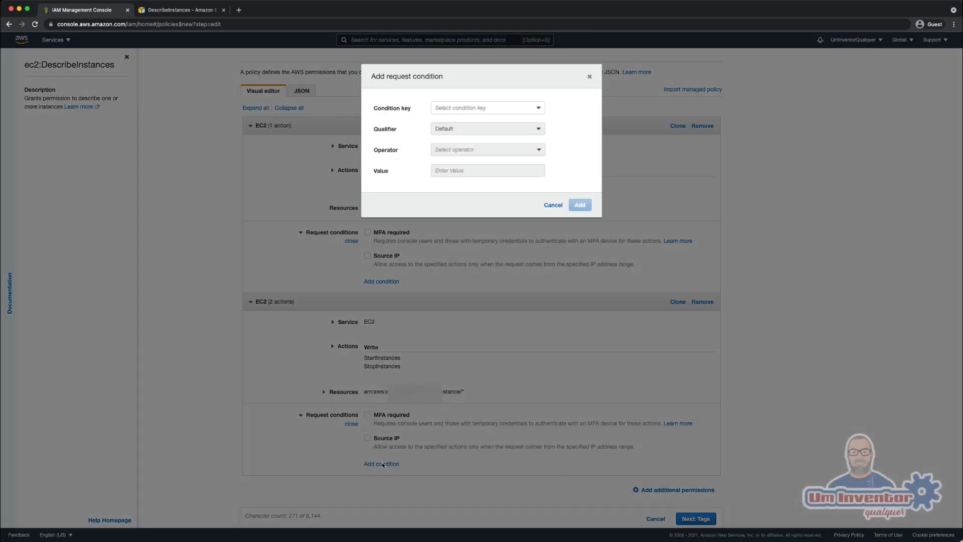
pyautogui.click(510, 107)
pyautogui.scroll(-5, 478, 169)
pyautogui.scroll(-10, 476, 169)
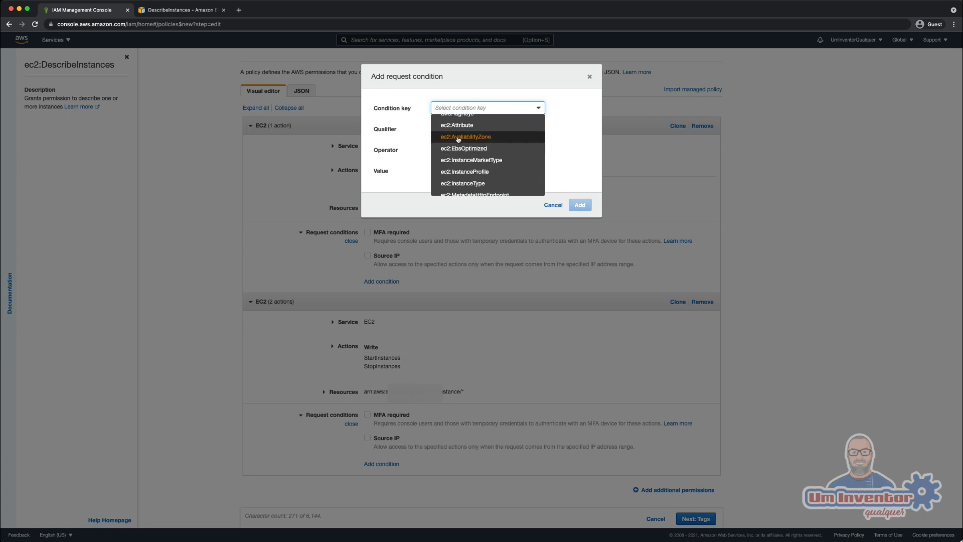
pyautogui.click(460, 172)
pyautogui.click(590, 76)
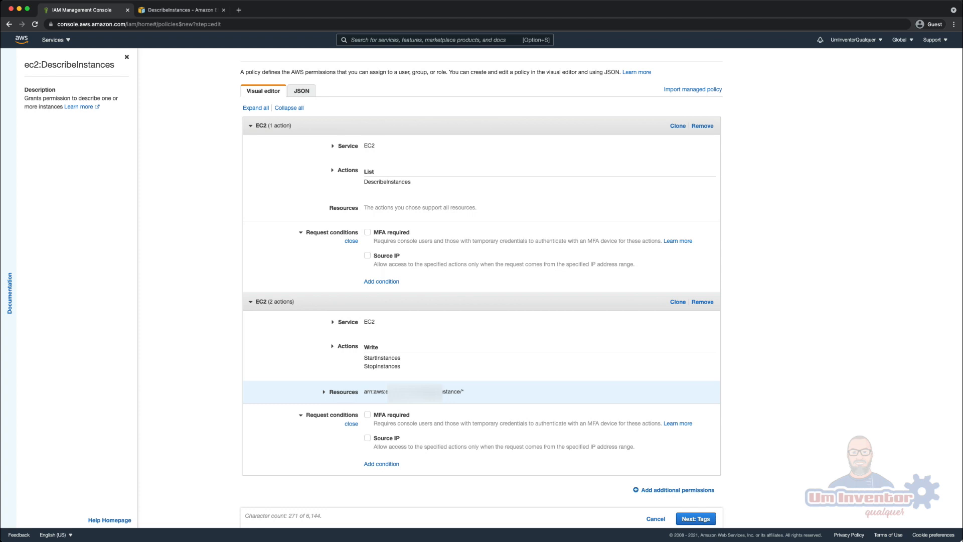
pyautogui.click(431, 393)
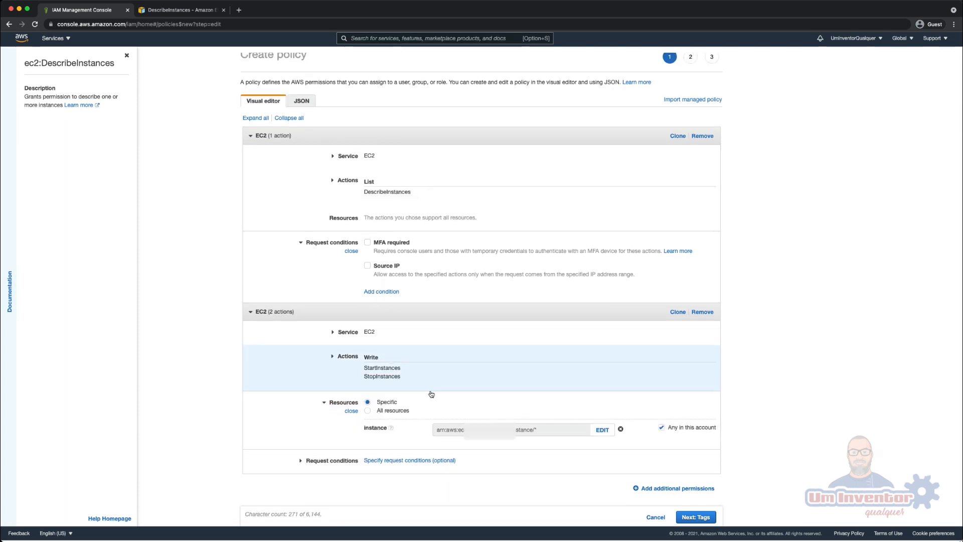
pyautogui.click(663, 429)
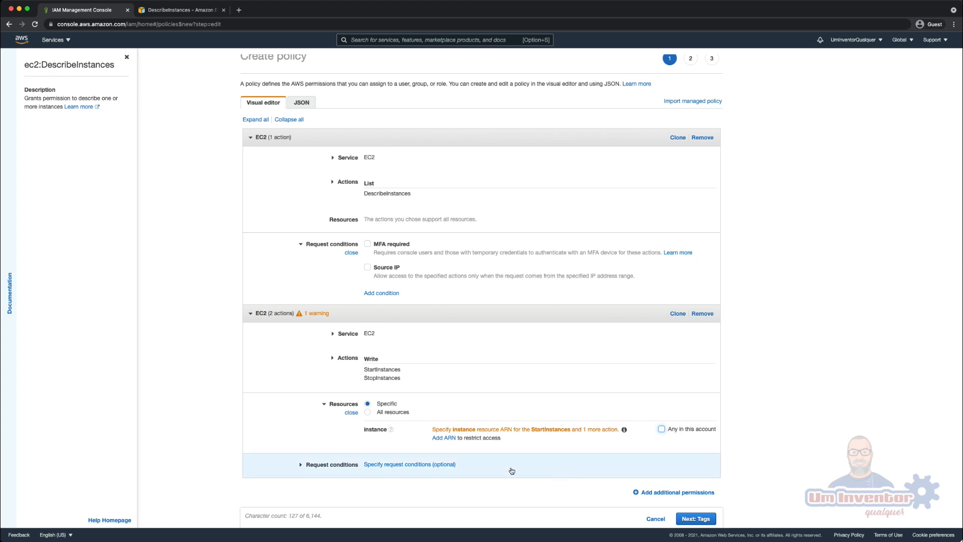
pyautogui.click(445, 437)
pyautogui.click(496, 165)
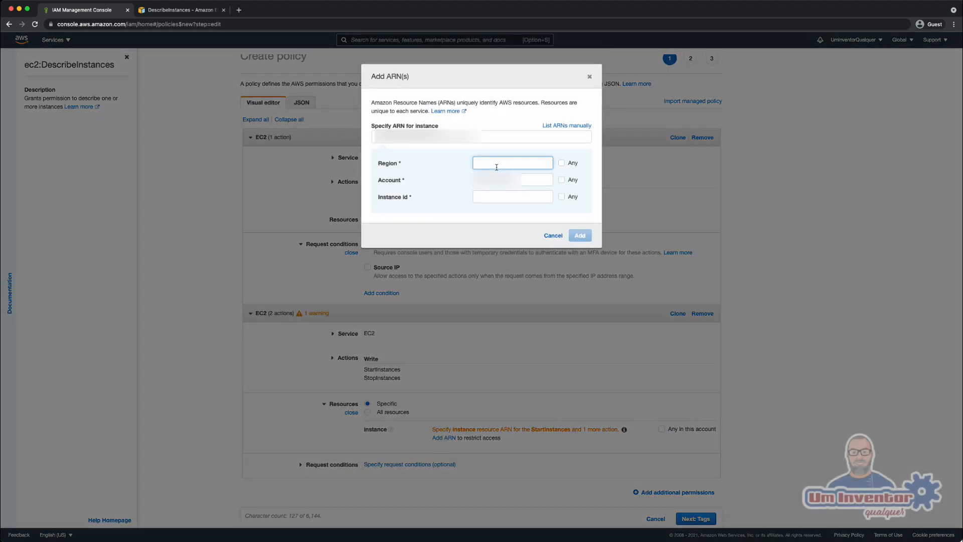
pyautogui.write('us-east-1')
pyautogui.press('Tab')
pyautogui.click(509, 200)
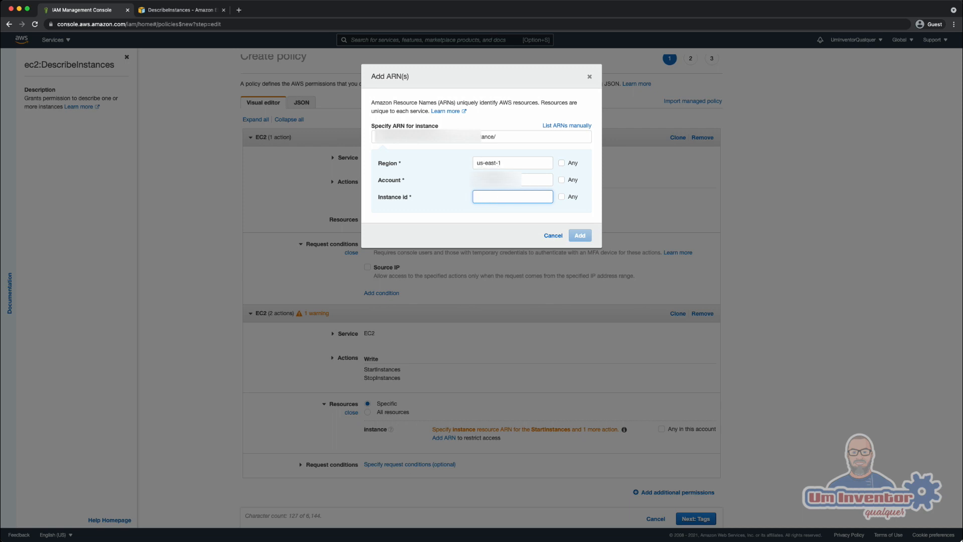
pyautogui.click(561, 197)
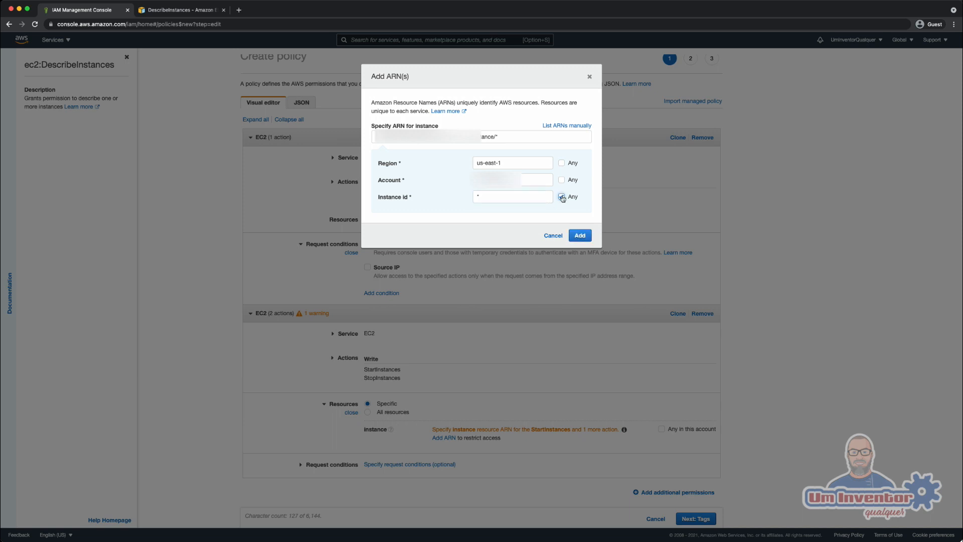
pyautogui.click(562, 197)
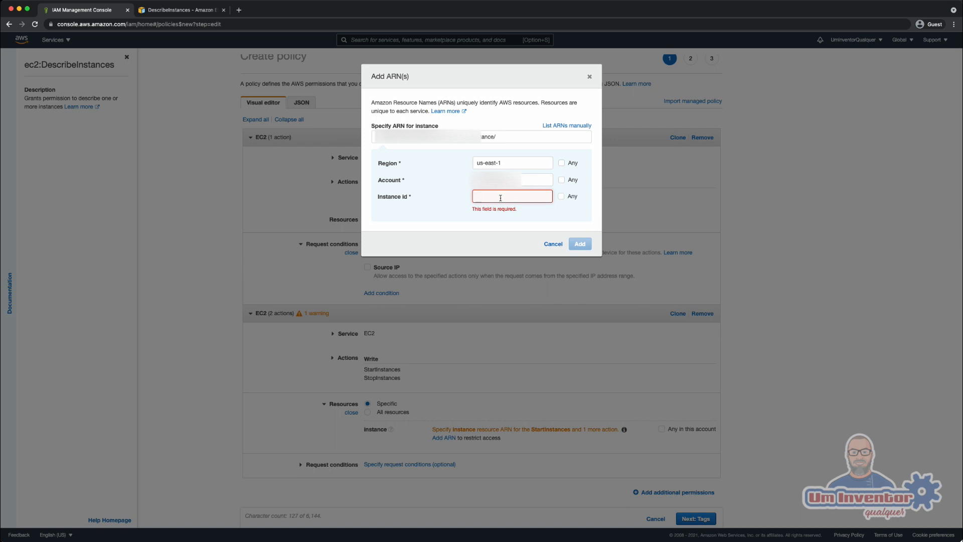
pyautogui.click(553, 244)
pyautogui.click(684, 428)
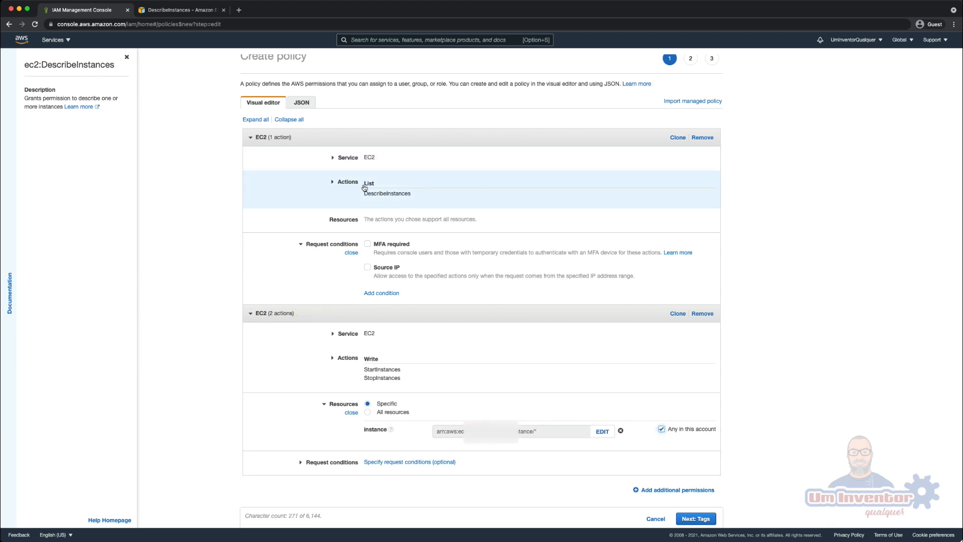
# - Continue to the policy review without adding any tags and enter a name for the policy
pyautogui.scroll(1, 365, 184)
pyautogui.scroll(-1, 384, 219)
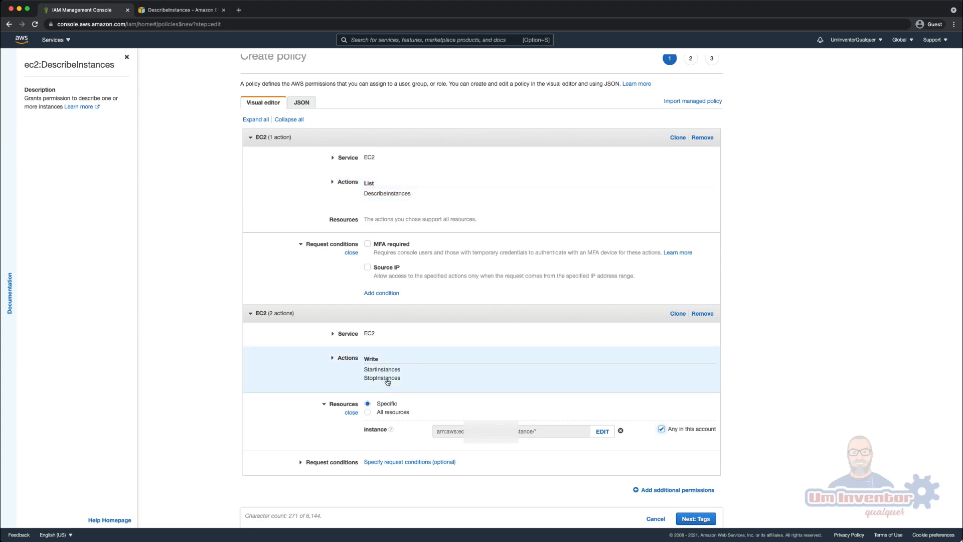
pyautogui.click(705, 520)
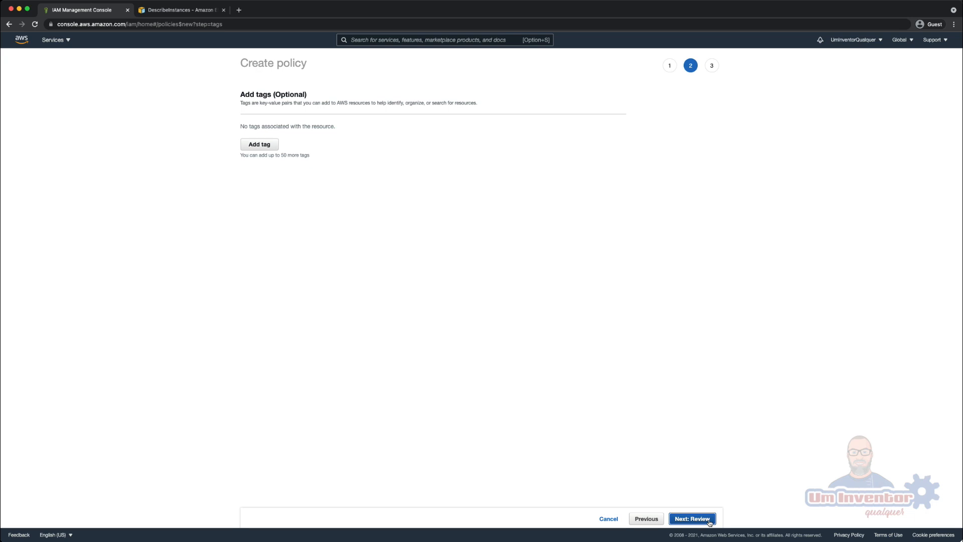
pyautogui.click(710, 520)
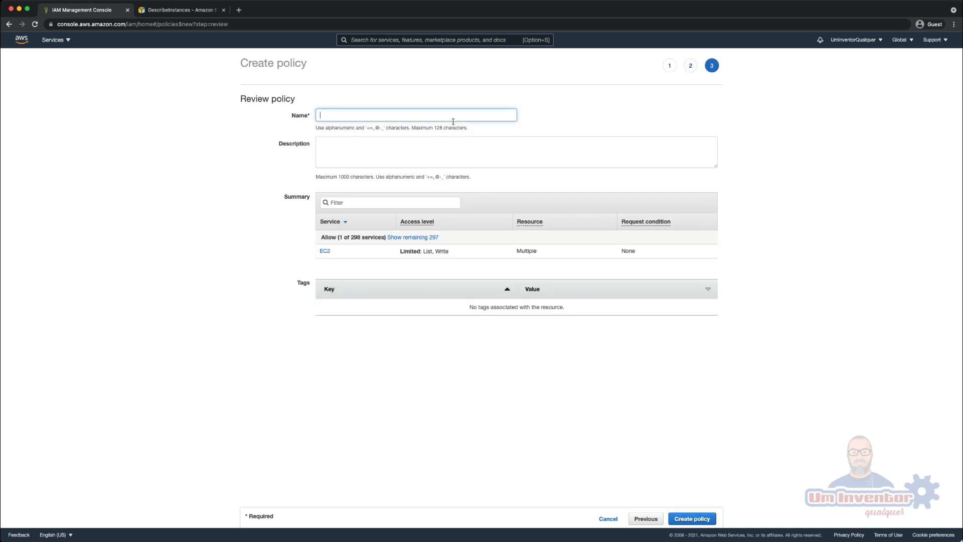
pyautogui.write('api-ec2')
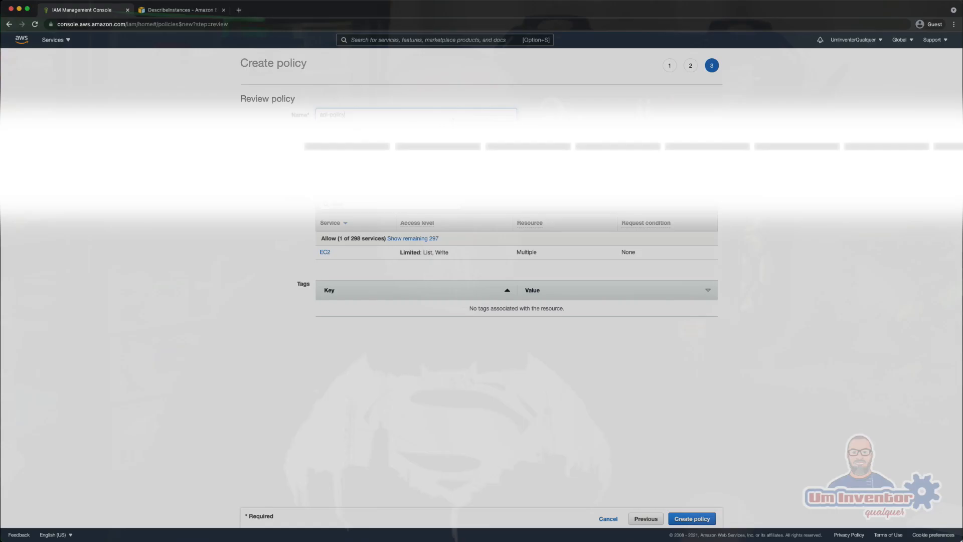